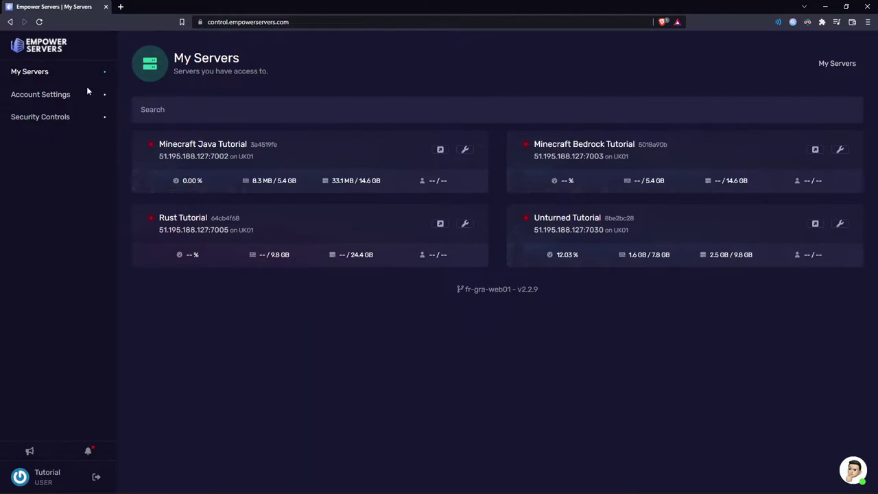
Set the navbar position to Top in the account settings and save the identity update.
left_click(65, 97)
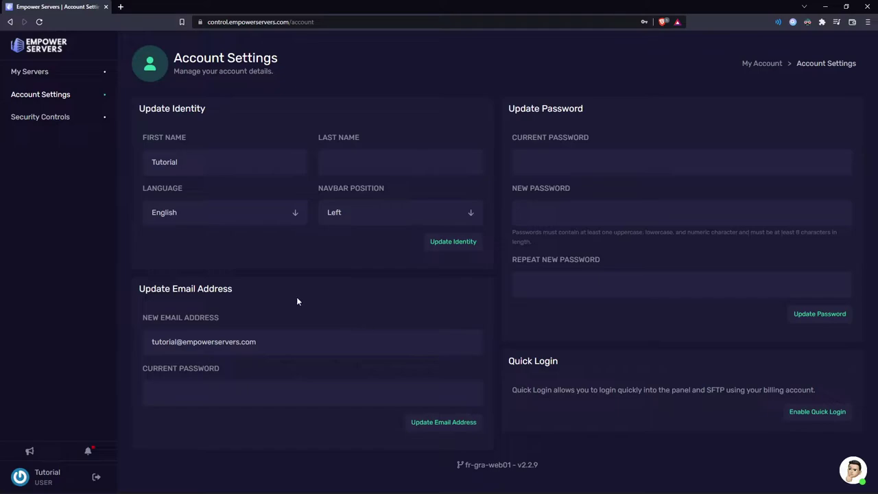
left_click(391, 220)
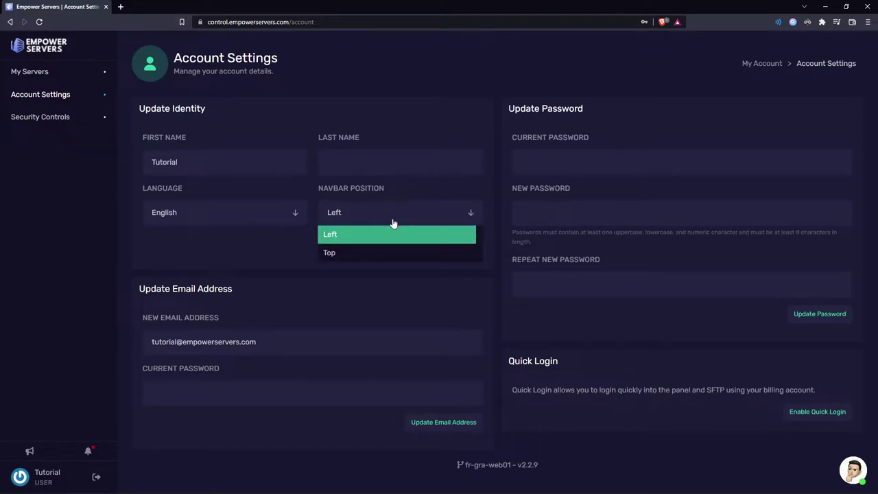
left_click(359, 255)
left_click(361, 220)
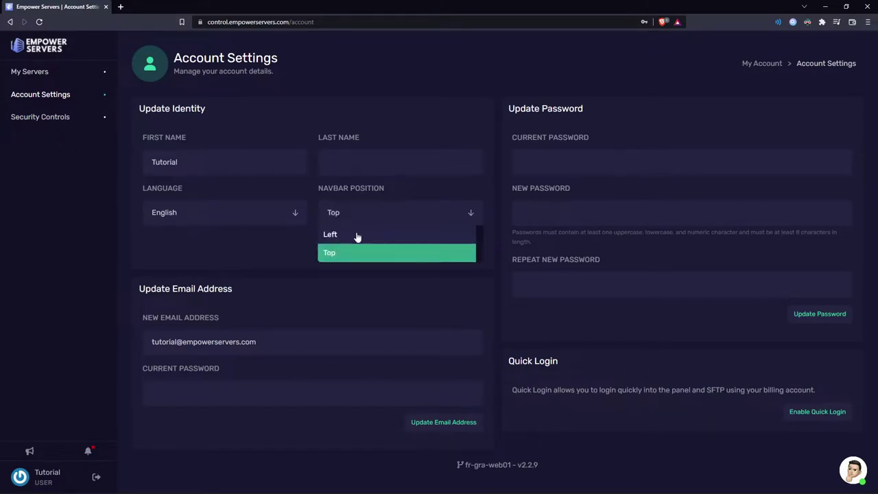
left_click(418, 248)
left_click(464, 245)
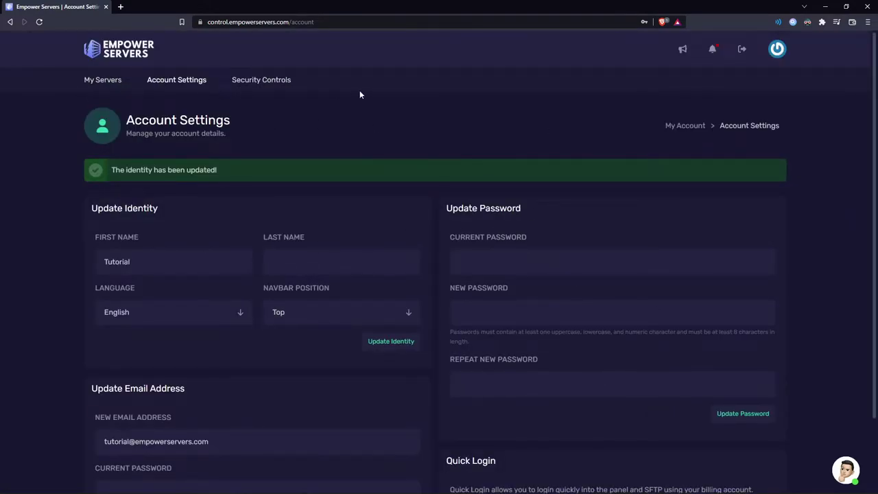
View the account's Security Controls, return to the server list and open the Minecraft Java Tutorial server.
left_click(57, 124)
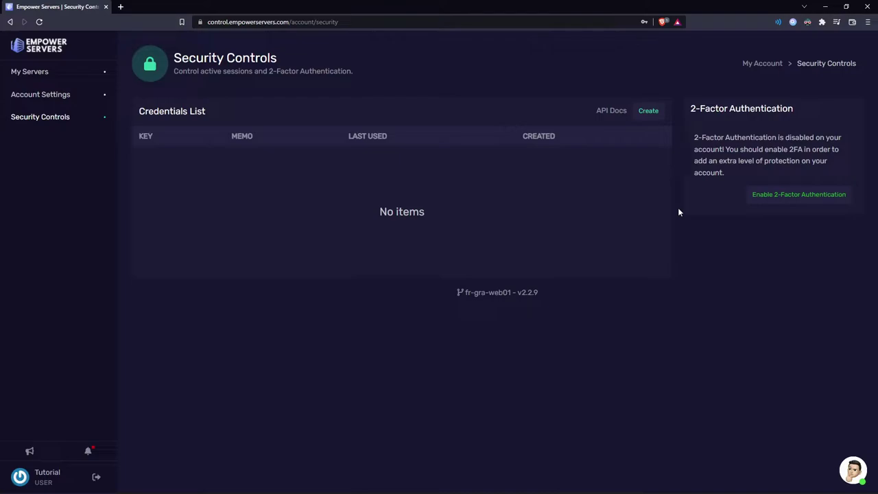
key("alt+Left")
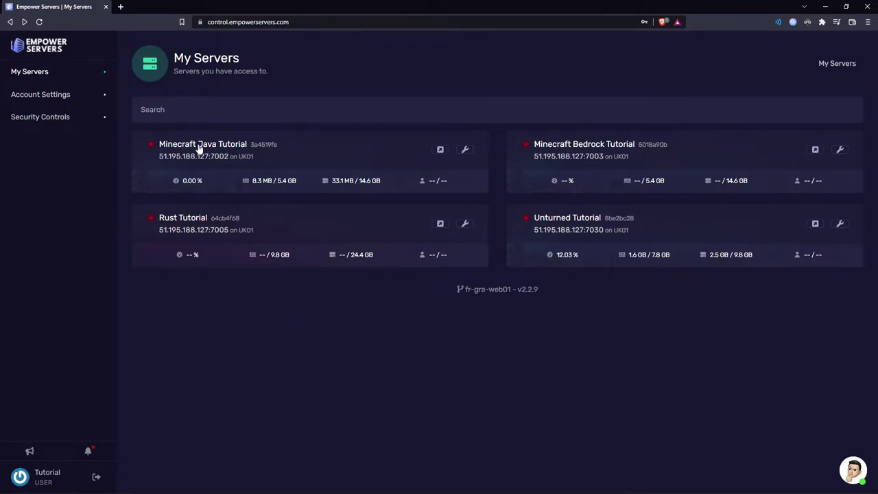
left_click(176, 148)
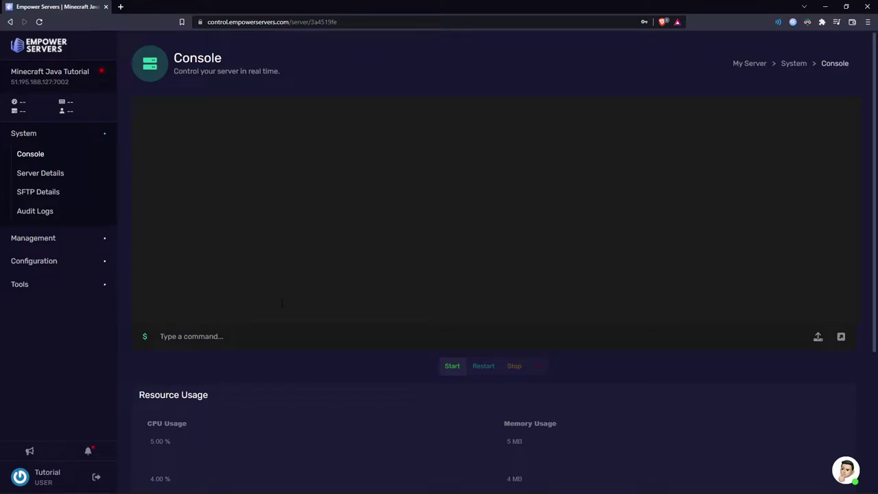
Start the server and answer the Java version prompt with option 1, the automatically detected version.
left_click(454, 367)
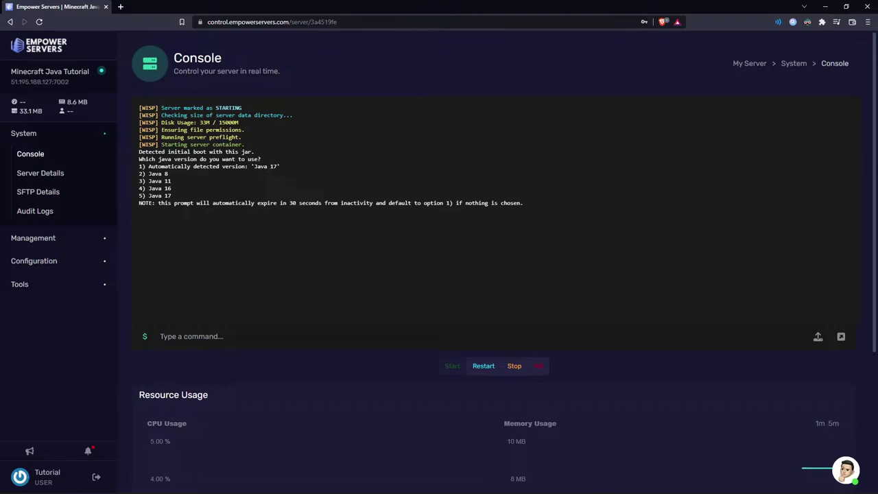
left_click(160, 336)
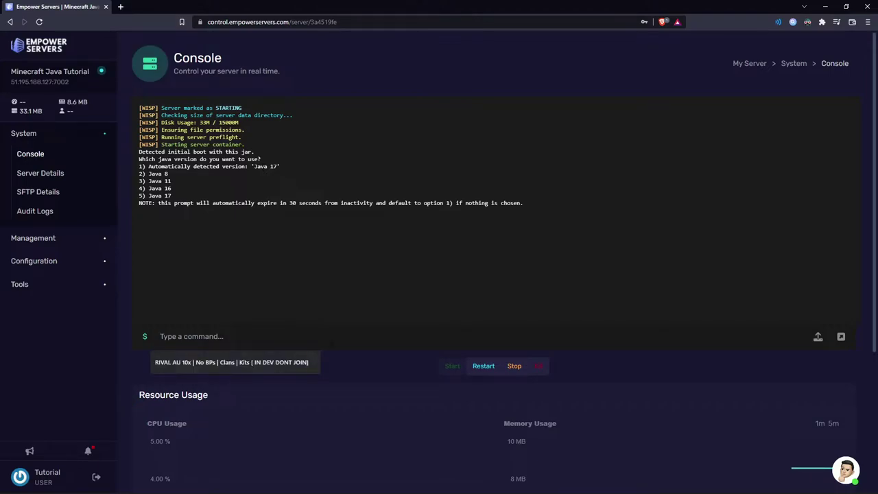
type("1")
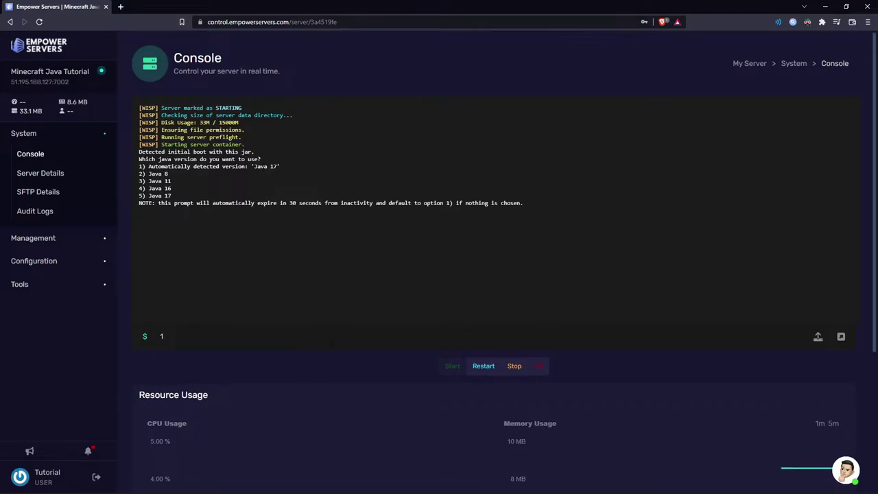
key("Return")
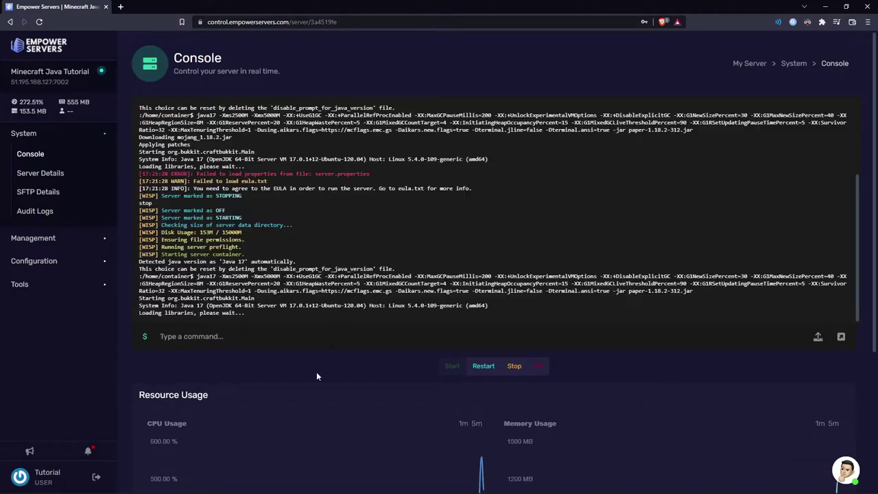
Kill the running Minecraft Java Tutorial server from its console page.
scroll(473, 330, "down", 1)
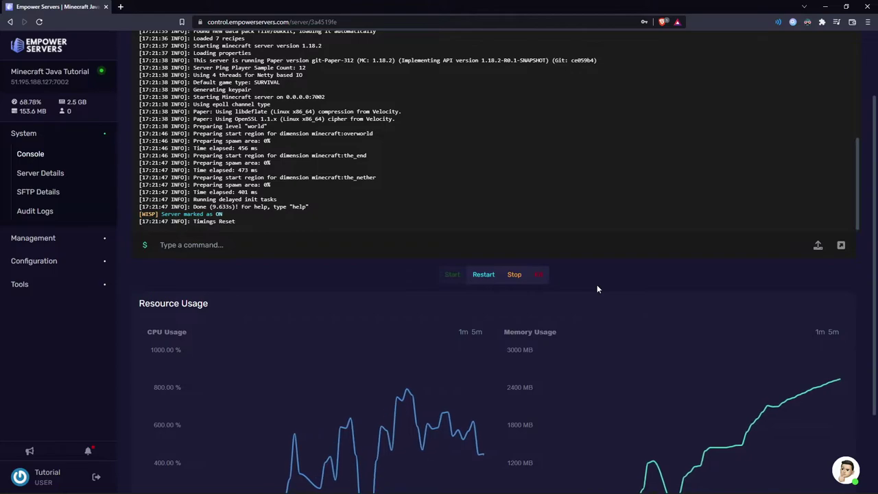
scroll(598, 289, "up", 2)
left_click(539, 367)
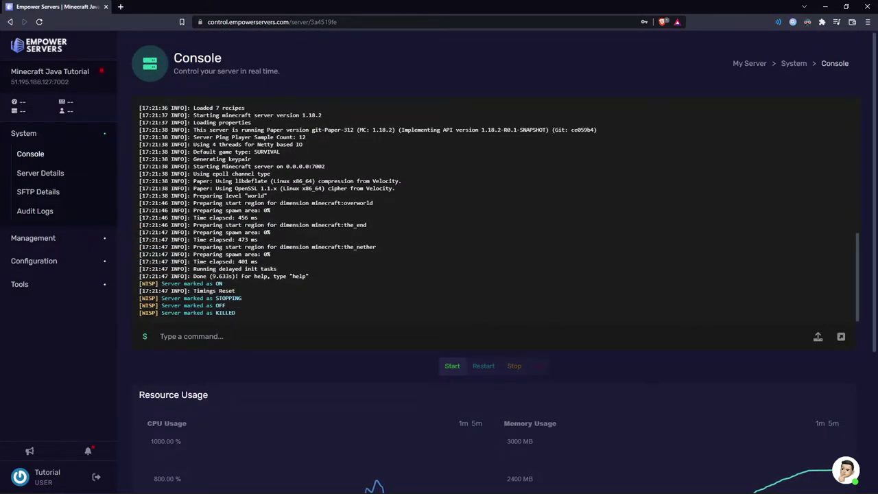
Examine the CPU and memory usage graphs below the server console.
scroll(279, 322, "down", 3)
scroll(322, 418, "up", 2)
scroll(302, 384, "down", 3)
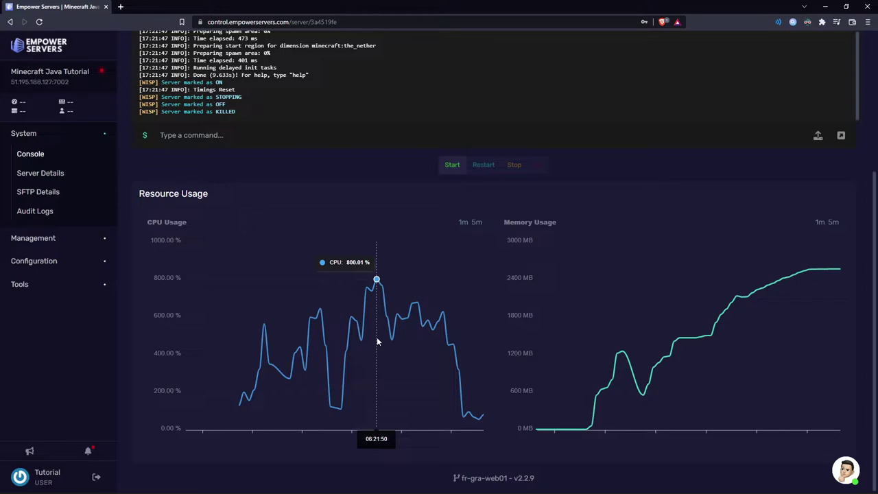
scroll(377, 341, "up", 3)
Open the server details and examine the server name along with its memory and disk limits.
left_click(39, 174)
scroll(230, 236, "down", 1)
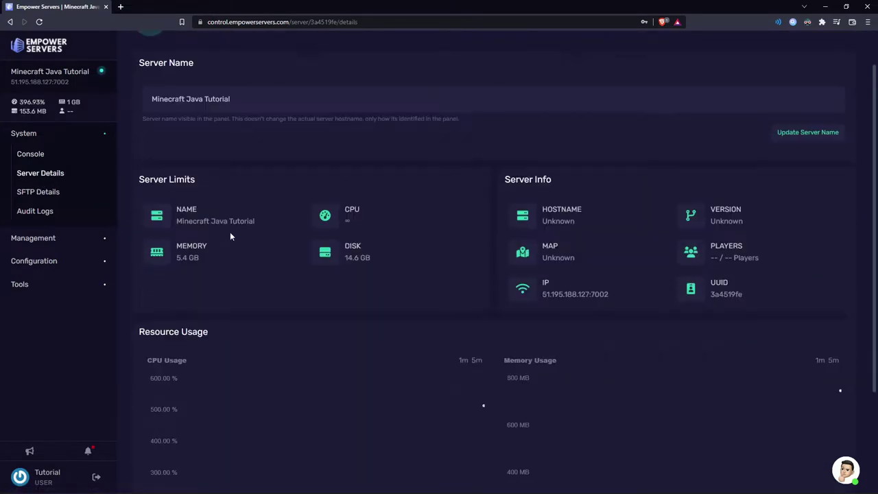
left_click_drag(171, 222, 289, 226)
left_click(288, 226)
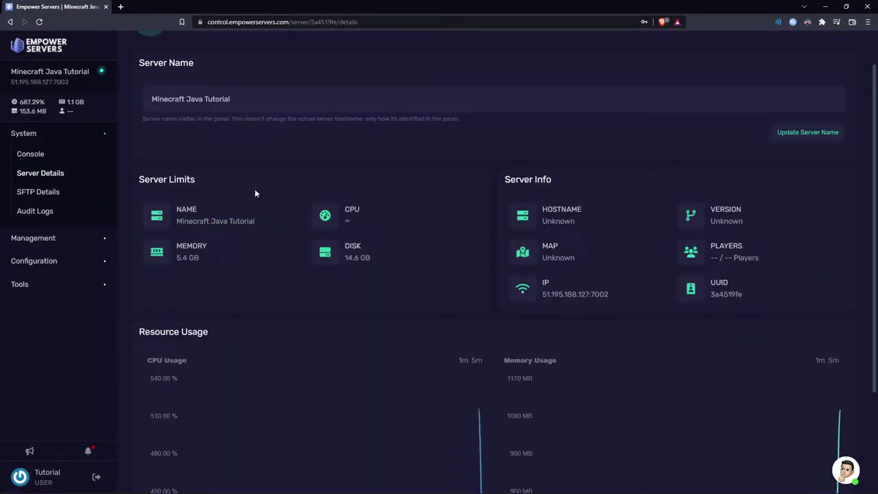
scroll(471, 278, "up", 1)
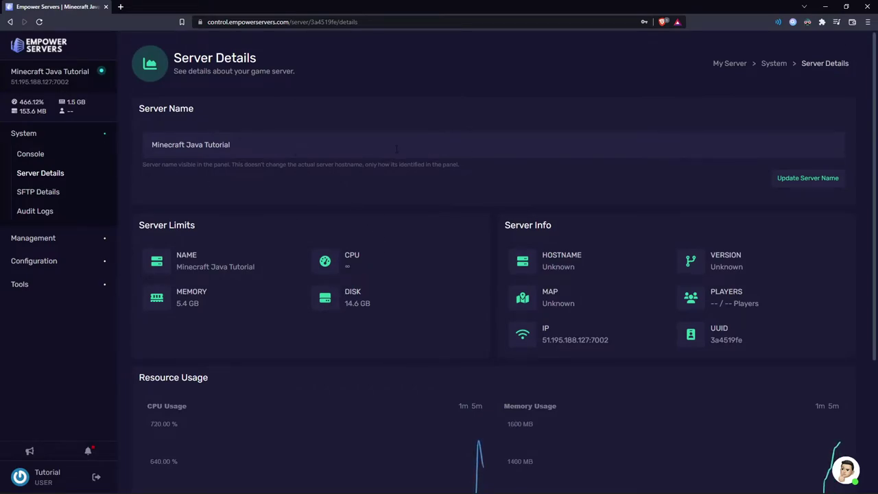
left_click_drag(232, 145, 181, 152)
left_click(182, 152)
scroll(217, 216, "down", 1)
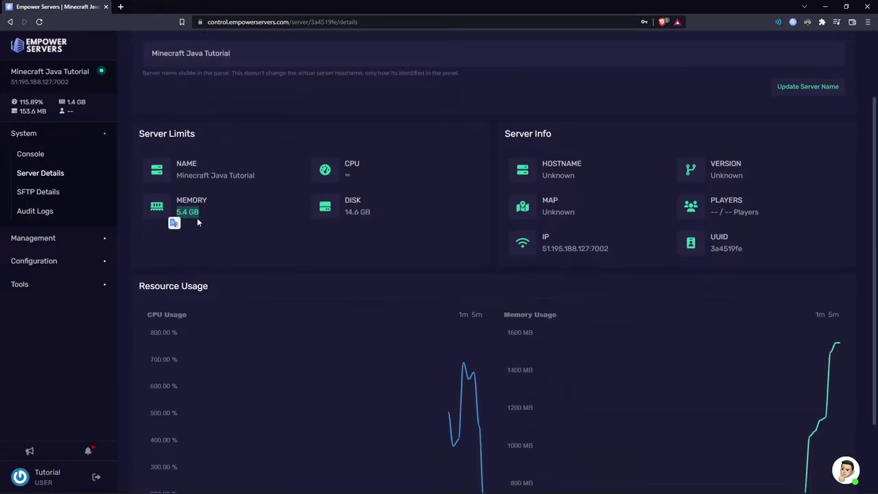
left_click_drag(345, 213, 385, 219)
left_click(454, 219)
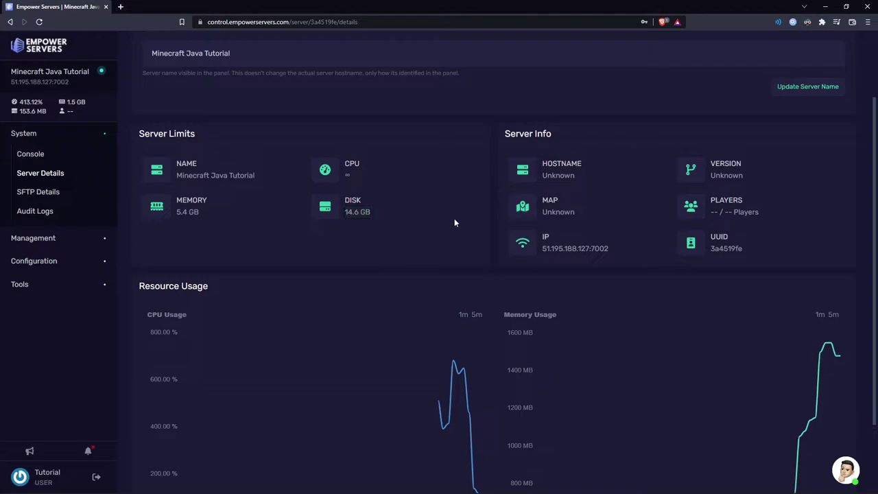
Review the server's IP address, UUID and resource usage graphs in the server details.
scroll(457, 221, "up", 1)
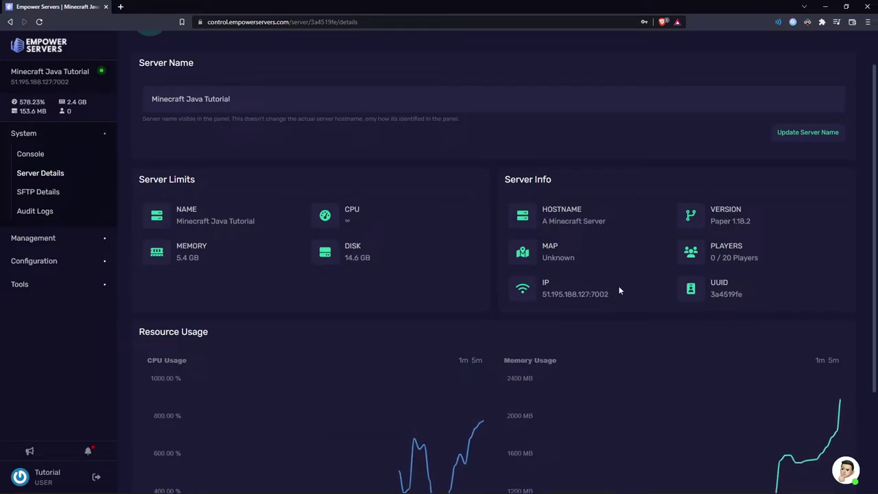
left_click_drag(618, 299, 542, 295)
left_click(698, 299)
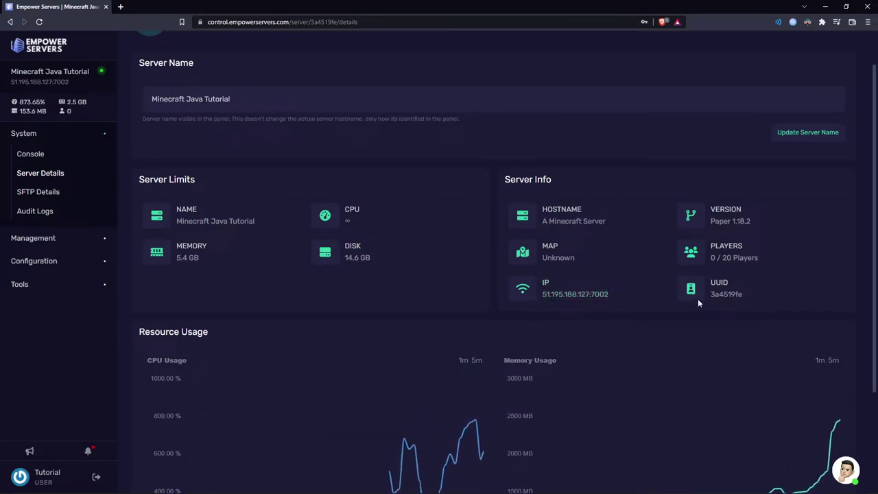
double_click(743, 296)
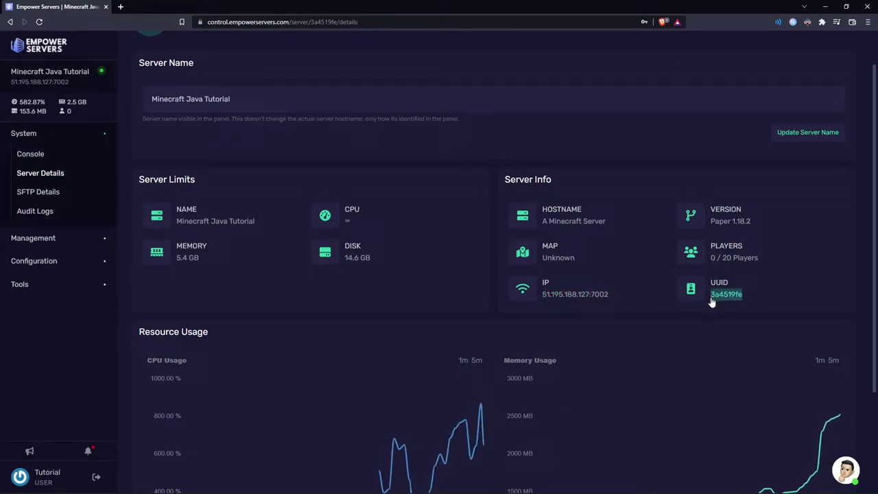
left_click(726, 294)
scroll(446, 275, "down", 2)
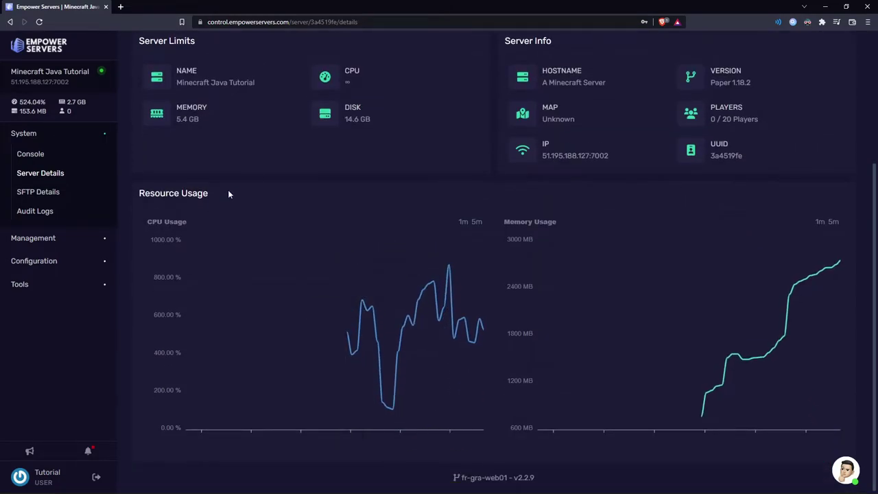
left_click_drag(228, 191, 137, 193)
left_click(349, 266)
scroll(385, 294, "up", 2)
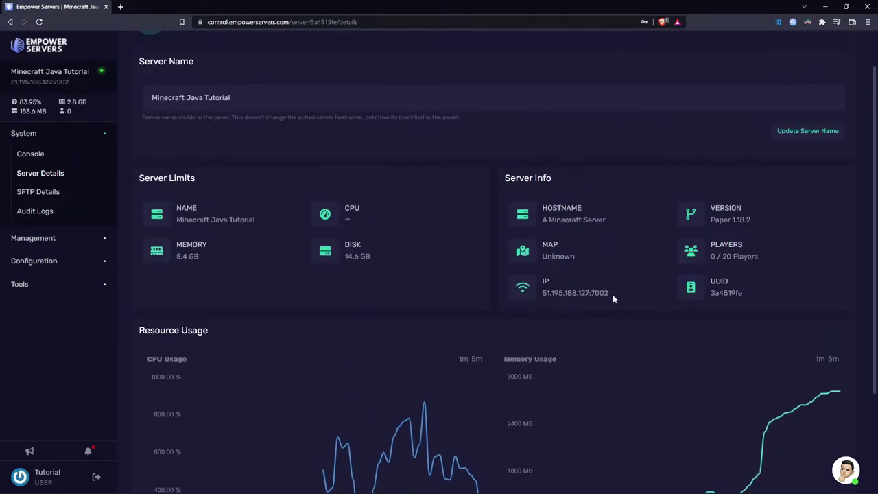
left_click_drag(610, 295, 542, 293)
View the server's SFTP connection details and search the help center for "sftp" to read a matching article.
left_click(54, 191)
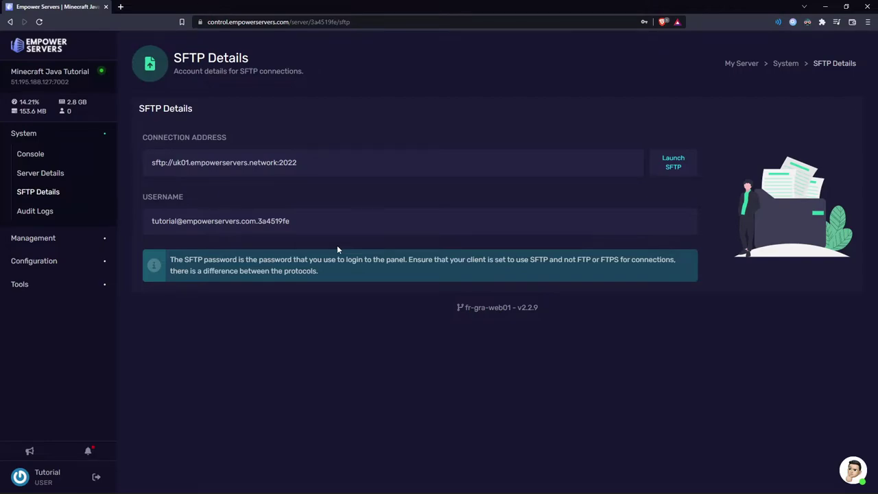
left_click(29, 451)
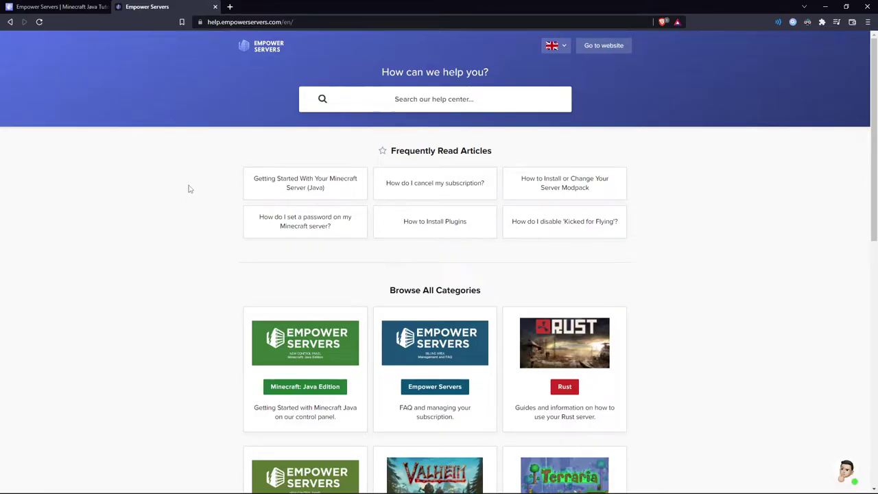
left_click(387, 98)
type("sftp")
left_click(443, 127)
scroll(520, 275, "down", 15)
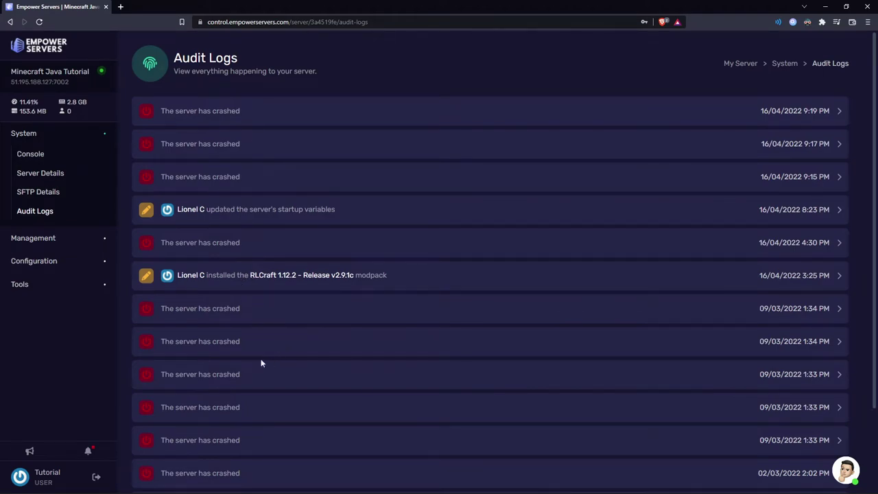
Look through the server's audit log entries.
scroll(261, 363, "down", 2)
scroll(347, 366, "up", 2)
Browse the server's files in the File Manager and open server.properties to view its contents.
left_click(80, 157)
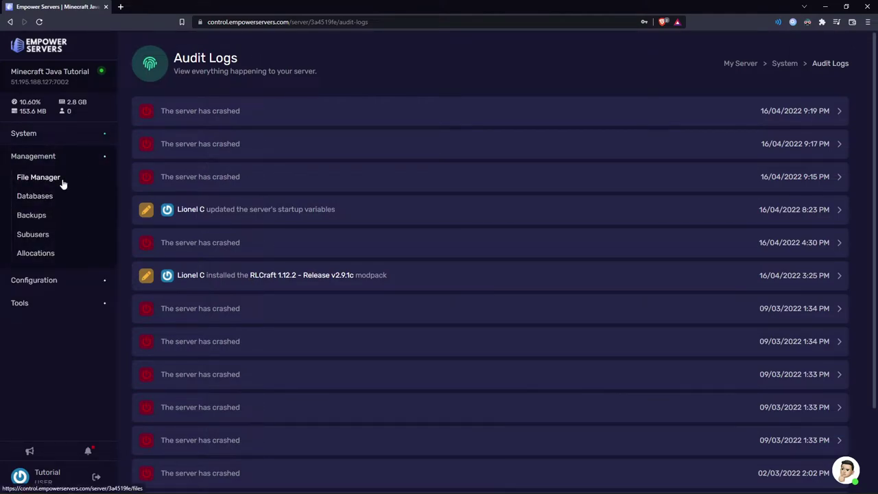
left_click(38, 177)
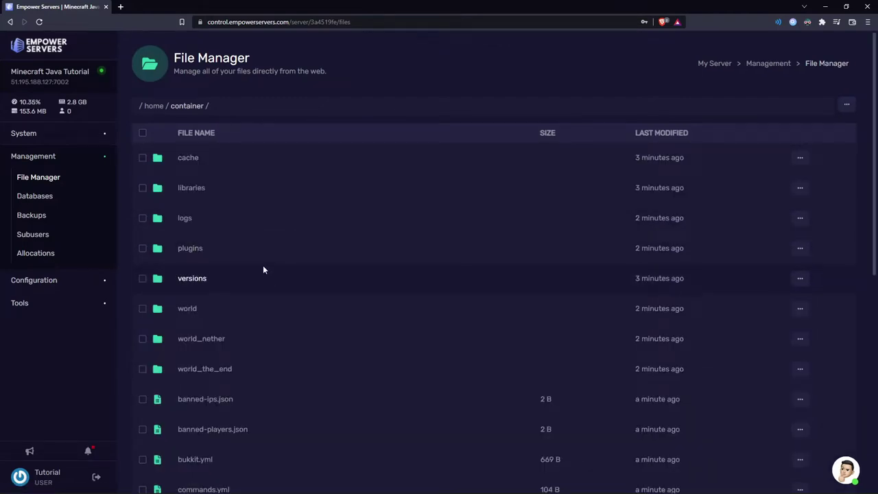
scroll(234, 329, "down", 5)
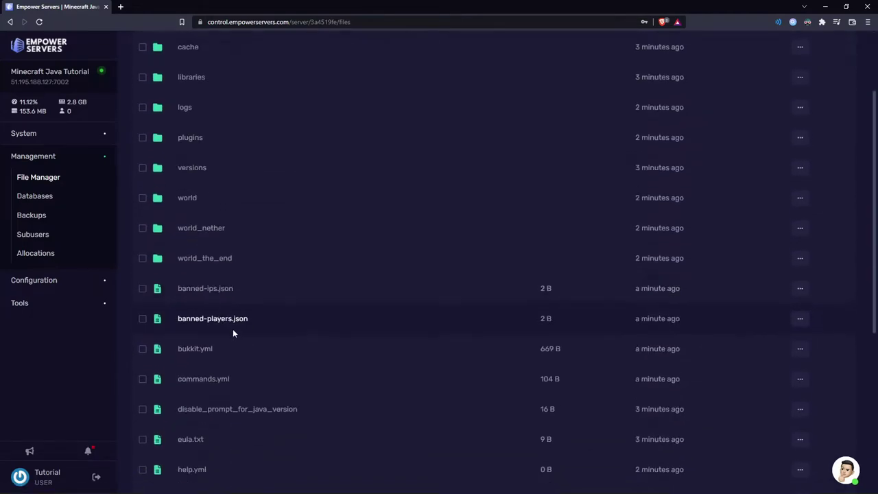
scroll(225, 350, "up", 3)
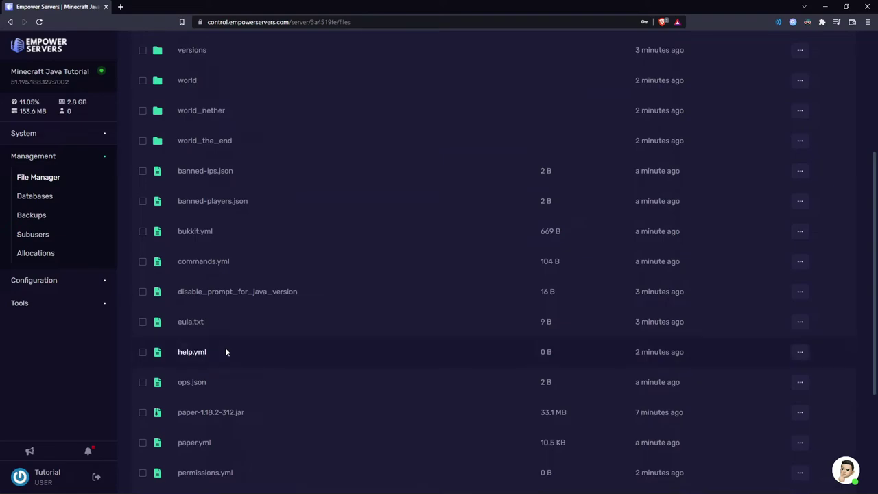
scroll(226, 352, "down", 3)
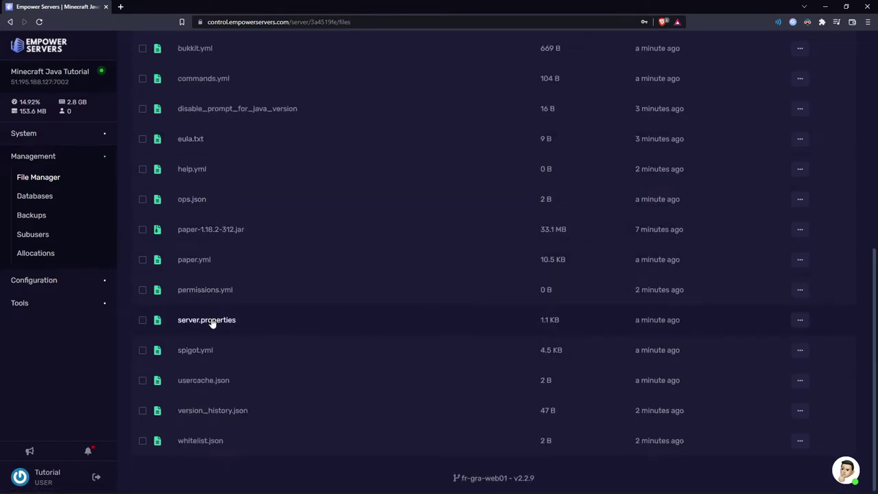
left_click(207, 320)
scroll(213, 323, "down", 3)
Go to the server's databases and open the form for creating a new database.
left_click(34, 195)
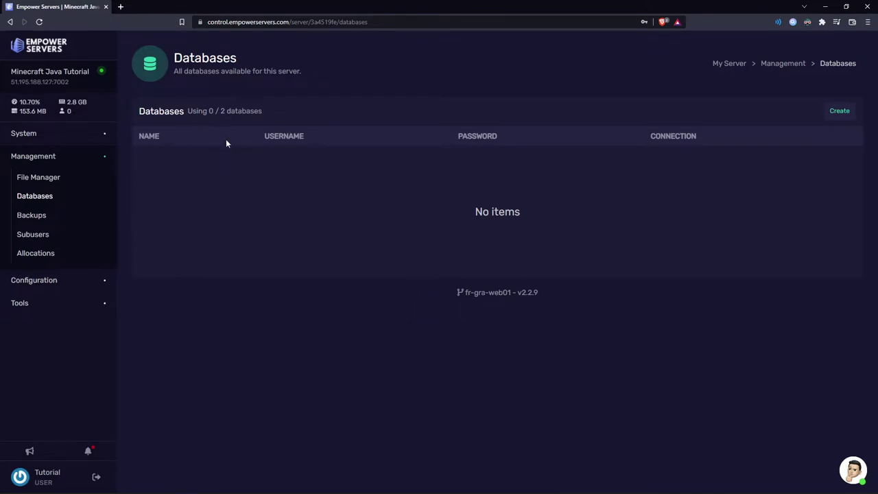
left_click(842, 112)
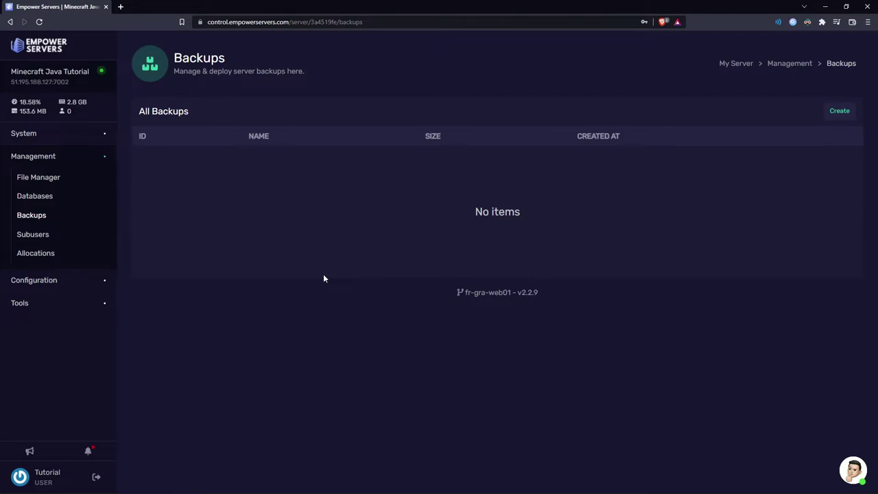
Open the form for creating a new backup and close it without submitting.
left_click(842, 112)
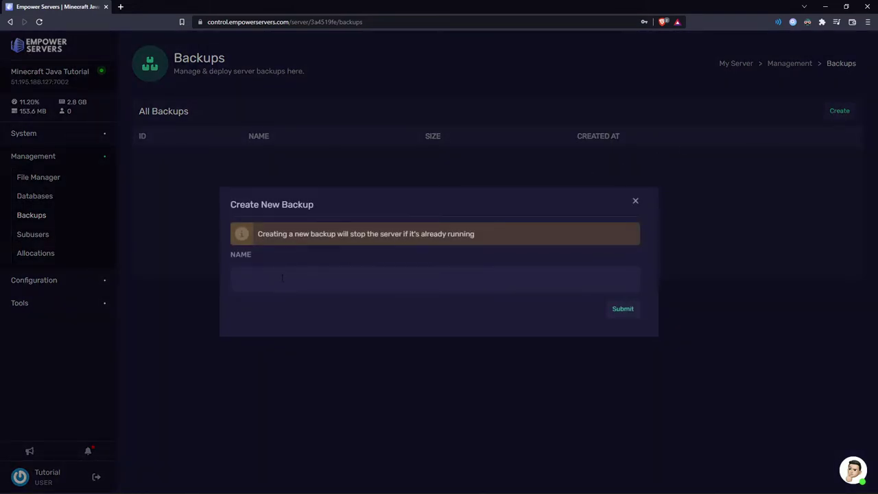
left_click(636, 199)
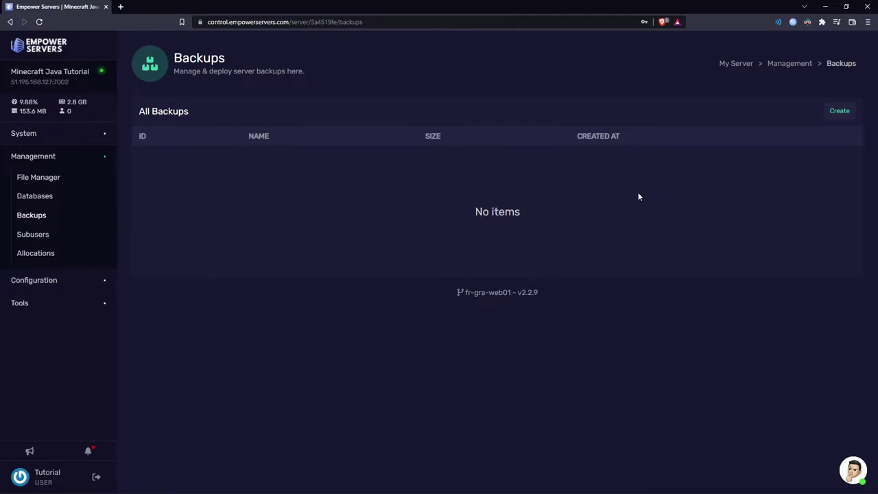
Go to the server's subusers and look through the permissions offered in the form for adding a new subuser.
left_click(49, 236)
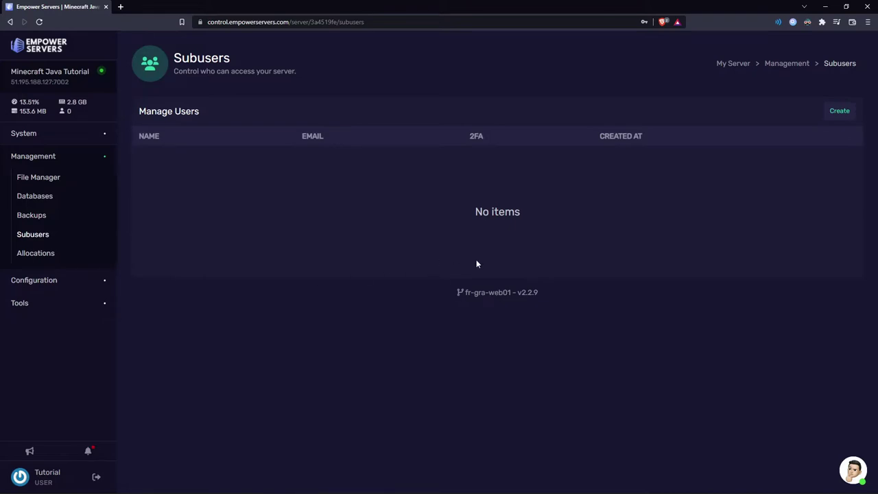
left_click(849, 112)
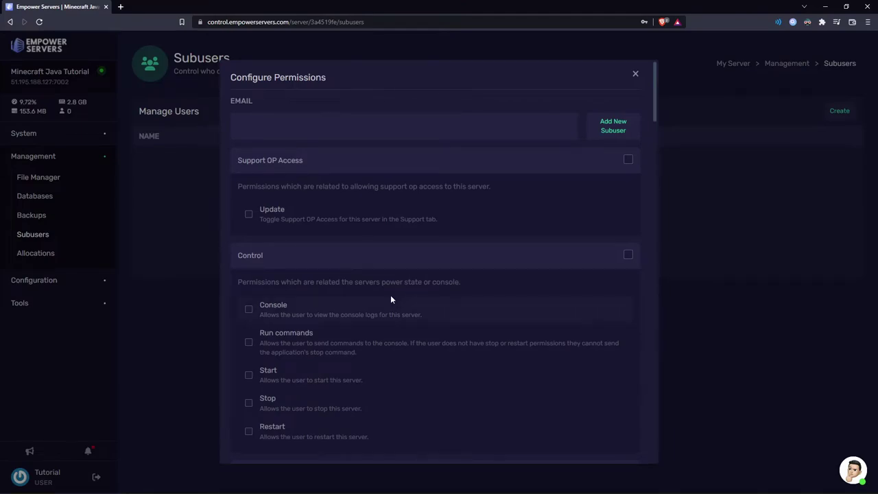
scroll(391, 295, "down", 4)
scroll(383, 292, "up", 4)
scroll(302, 292, "down", 4)
scroll(302, 292, "up", 4)
Try toggling permission groups such as Support OP Access, Control, Subuser and Startup Parameters for the new subuser.
left_click(629, 255)
left_click(628, 159)
left_click(628, 160)
scroll(630, 256, "down", 4)
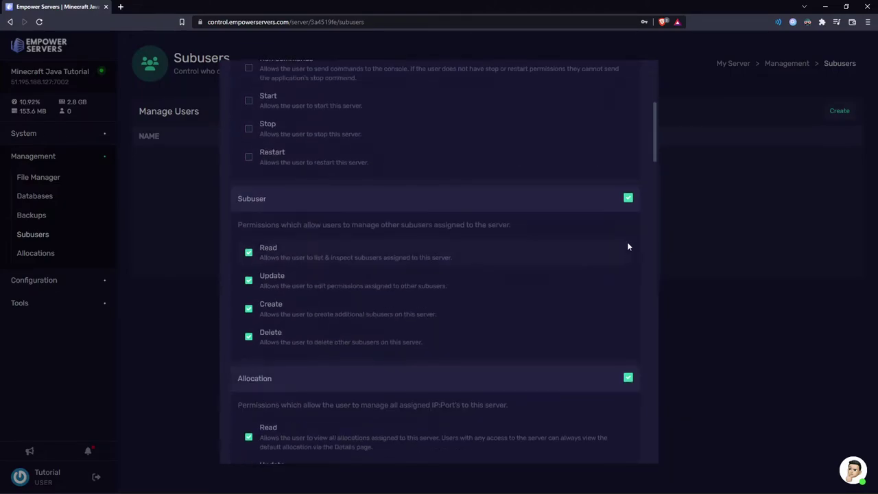
left_click(627, 198)
scroll(615, 263, "down", 3)
left_click(628, 281)
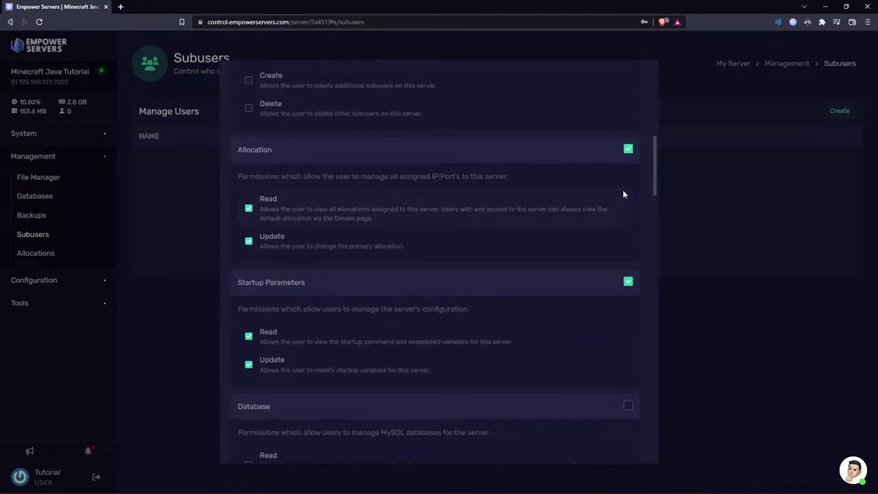
scroll(537, 178, "up", 10)
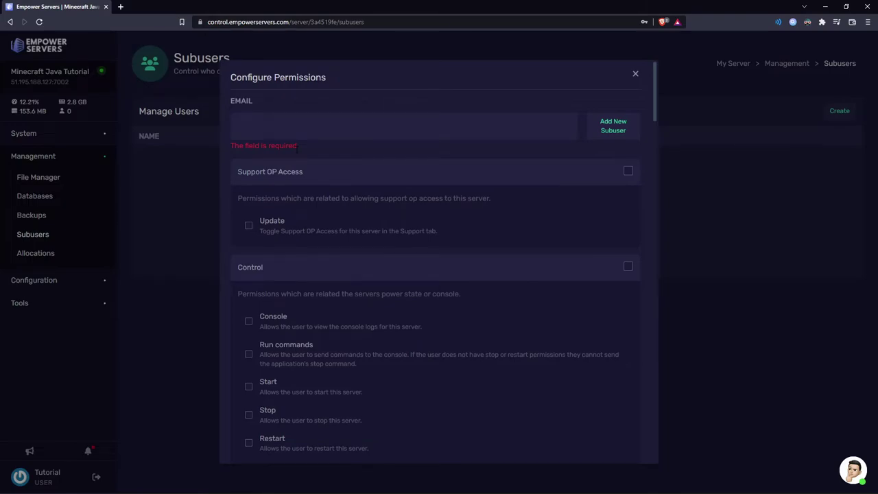
View the Minecraft server's allocations, and examine its startup parameters, including the Server Jar File.
left_click(36, 253)
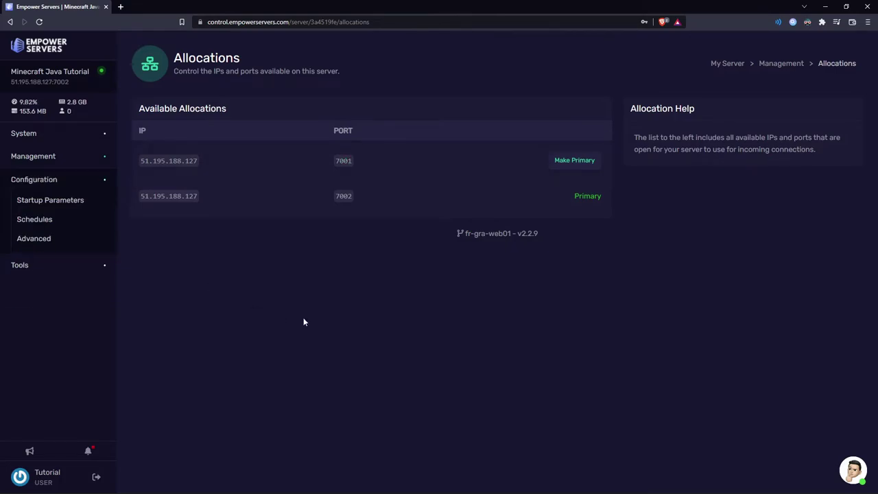
left_click(79, 201)
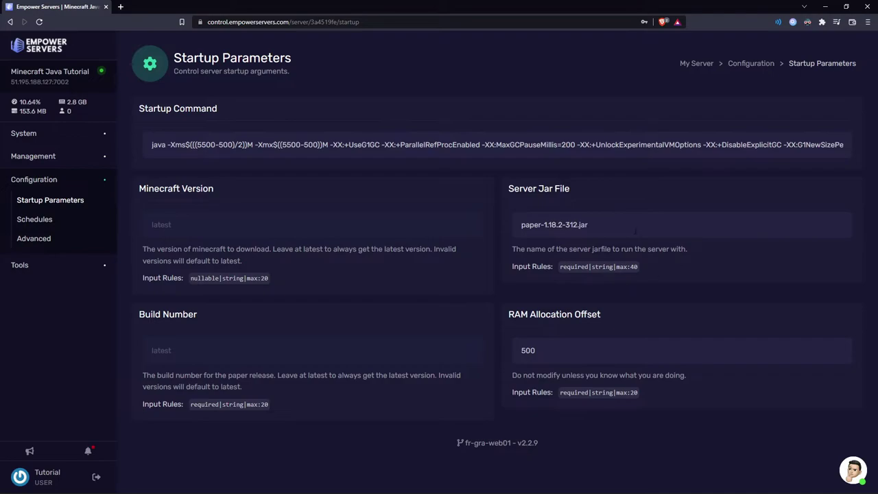
left_click_drag(617, 225, 473, 236)
left_click(635, 228)
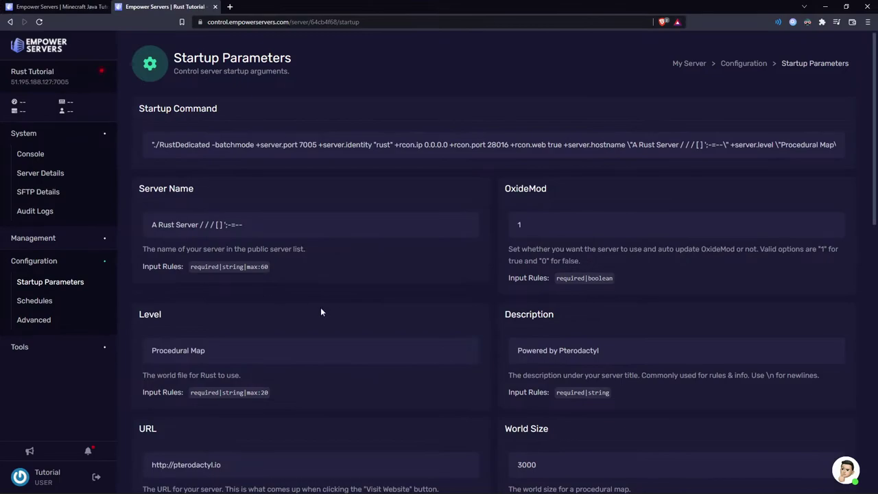
Look through the Rust server's startup parameters, including OxideMod, and close that page.
scroll(360, 304, "down", 3)
scroll(359, 304, "up", 3)
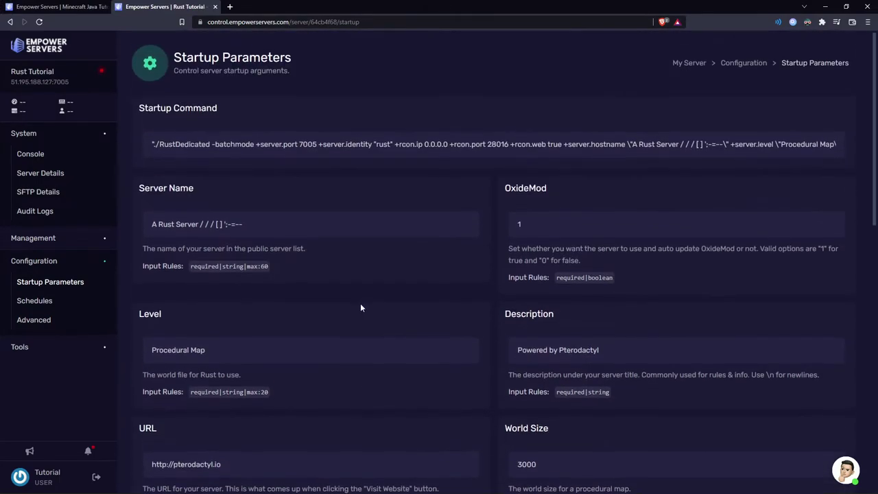
scroll(360, 307, "down", 7)
scroll(391, 317, "up", 4)
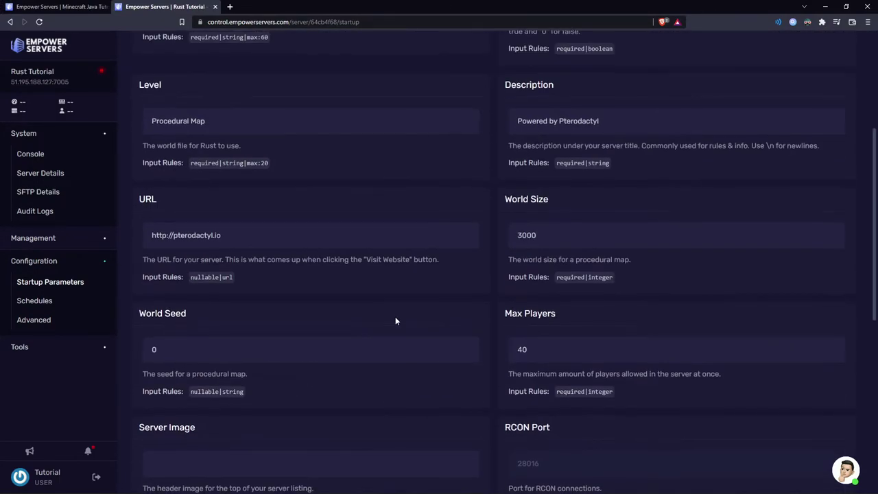
scroll(395, 321, "up", 3)
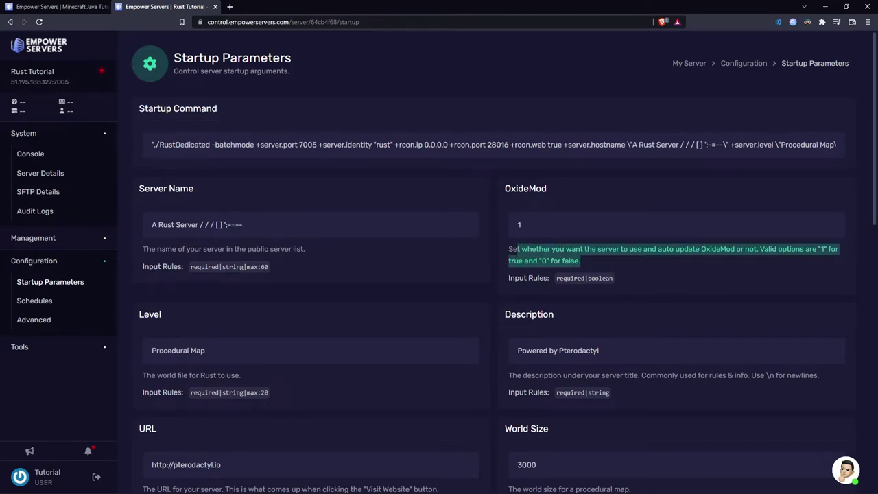
scroll(613, 269, "down", 1)
scroll(379, 226, "up", 1)
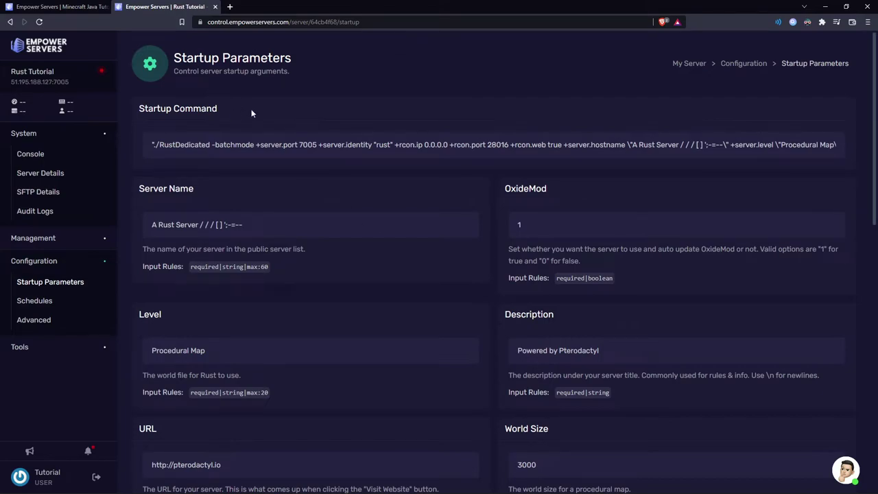
left_click(214, 6)
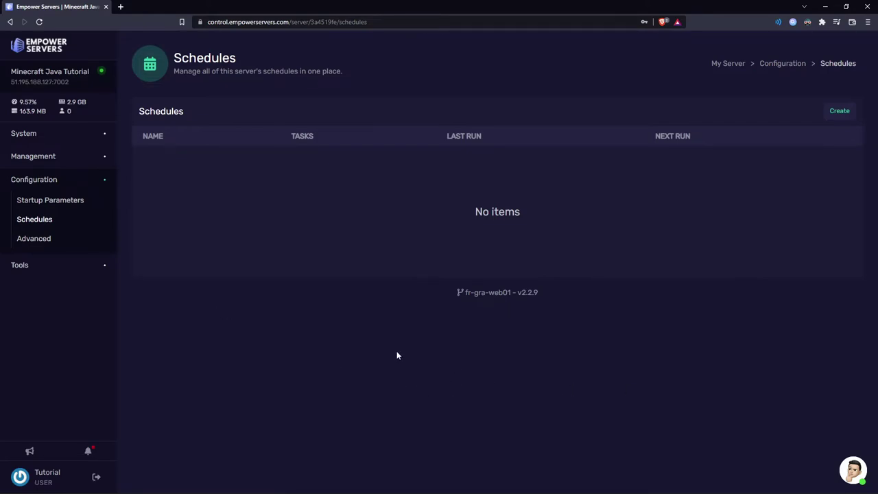
Start a new schedule named Schedule 1 and set its minute to */30 and its hour to *.
left_click(842, 111)
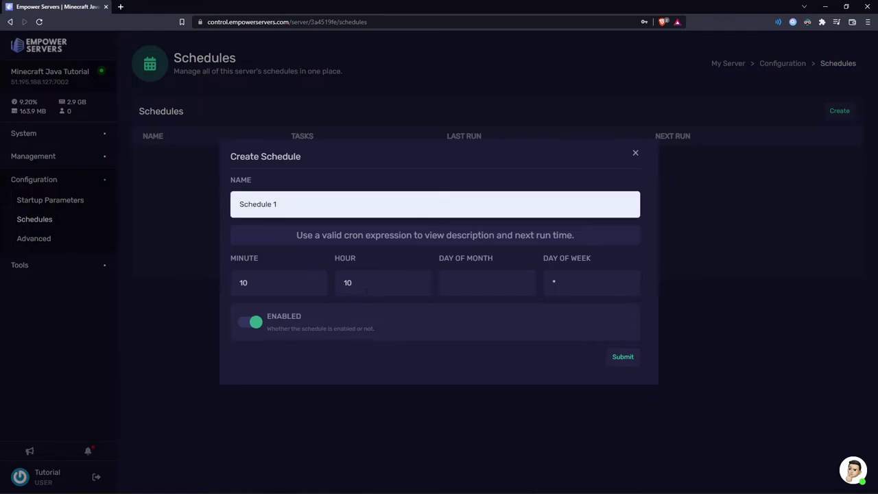
double_click(419, 293)
type("*")
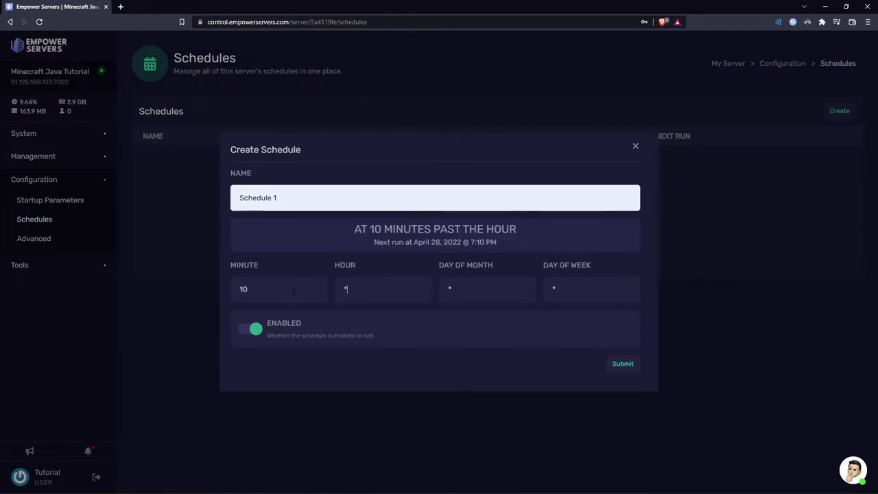
double_click(259, 296)
key("BackSpace")
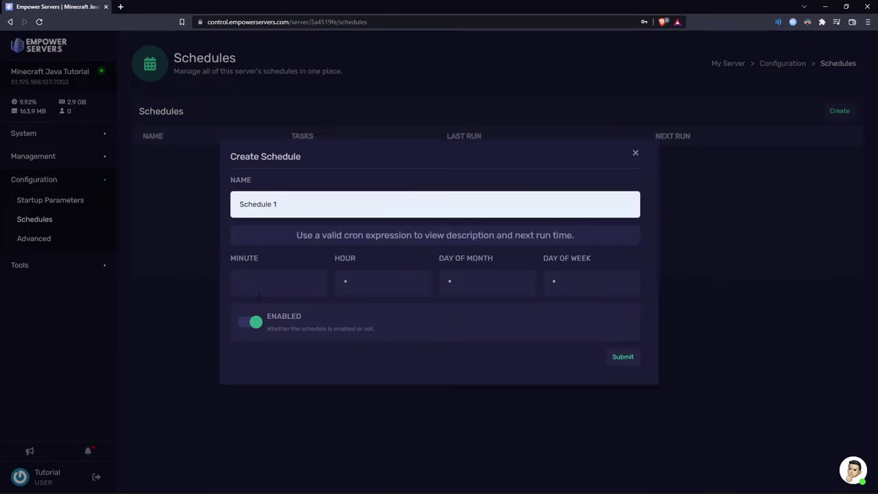
type("*/30")
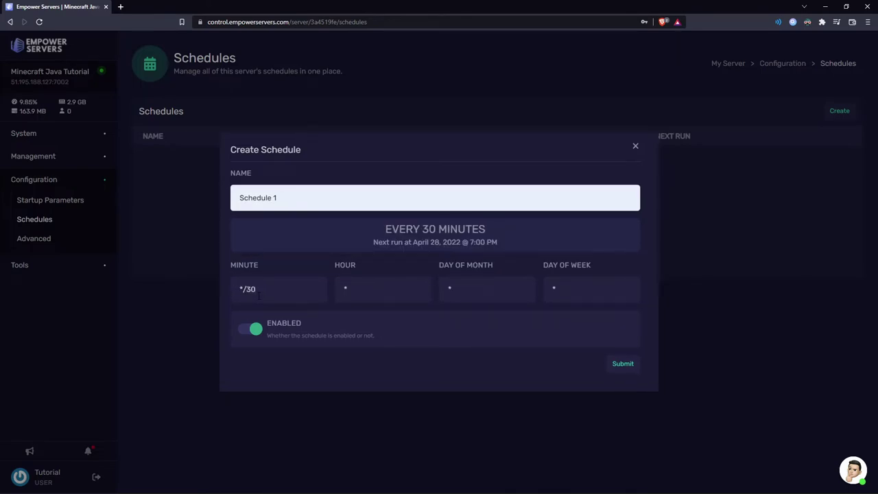
Change the schedule to run every 12 hours, with minute 0 and hour */12.
key("BackSpace")
key("BackSpace")
key("BackSpace")
key("BackSpace")
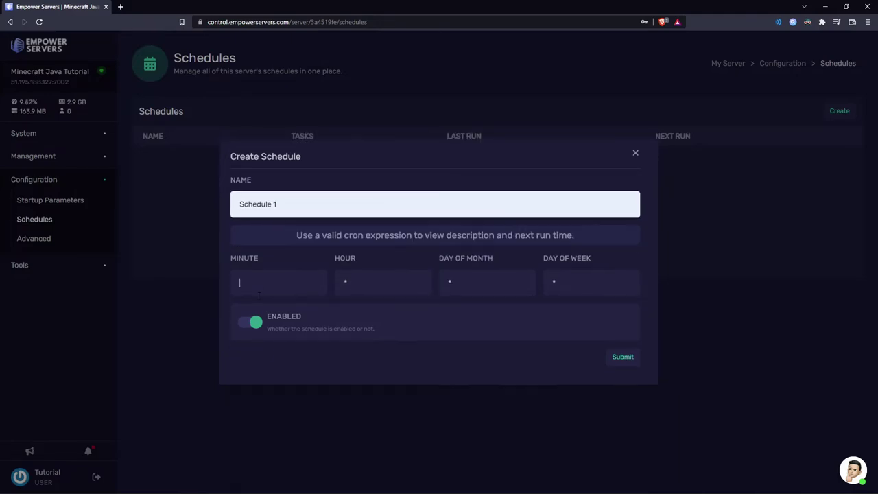
type("0")
left_click(382, 282)
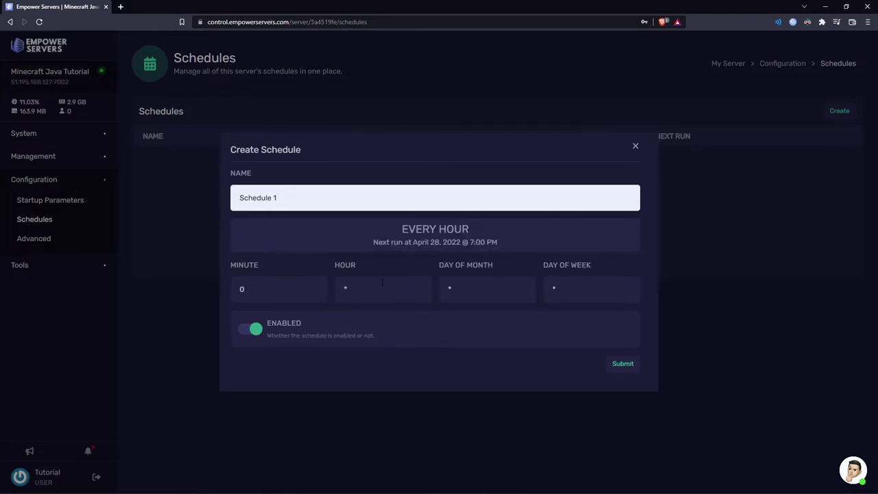
type("/12")
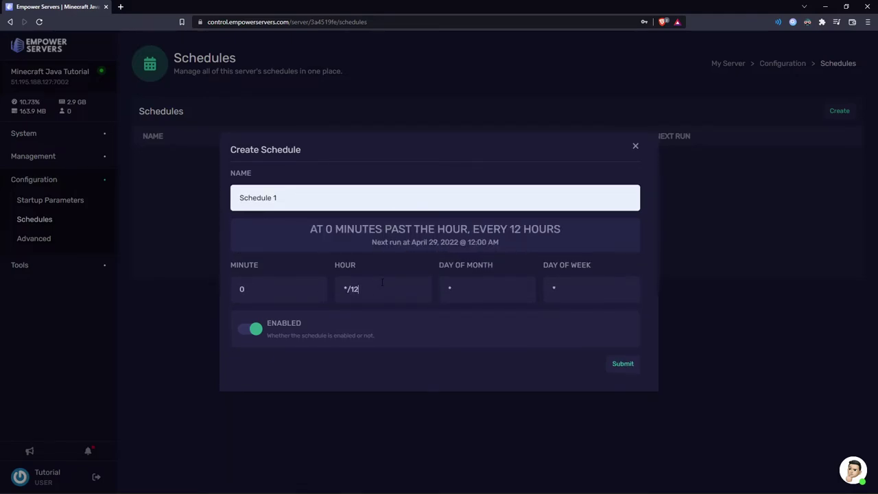
Try a fixed daily time for the schedule, with hour 5 and minute 30.
key("BackSpace")
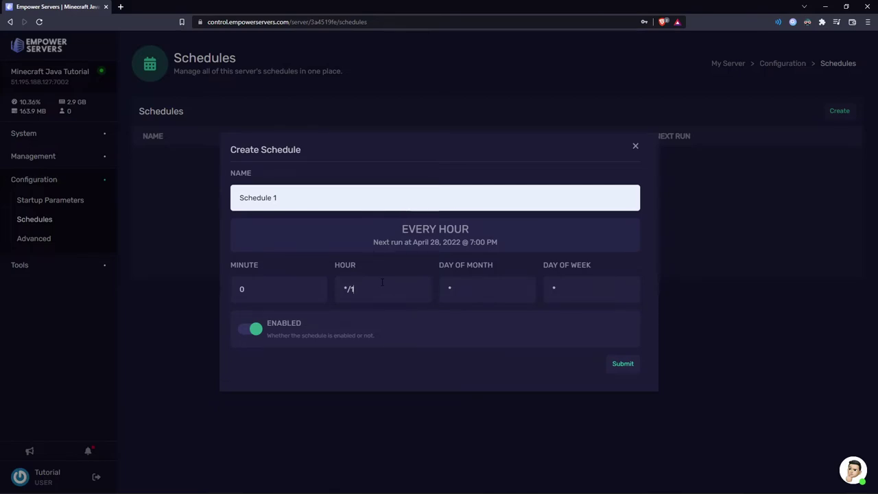
key("BackSpace")
key("BackSpace")
key("BackSpace")
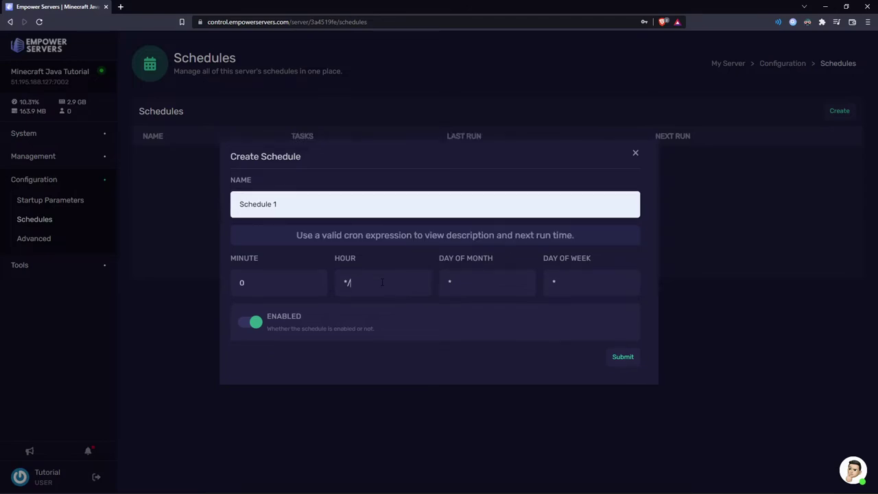
type("5")
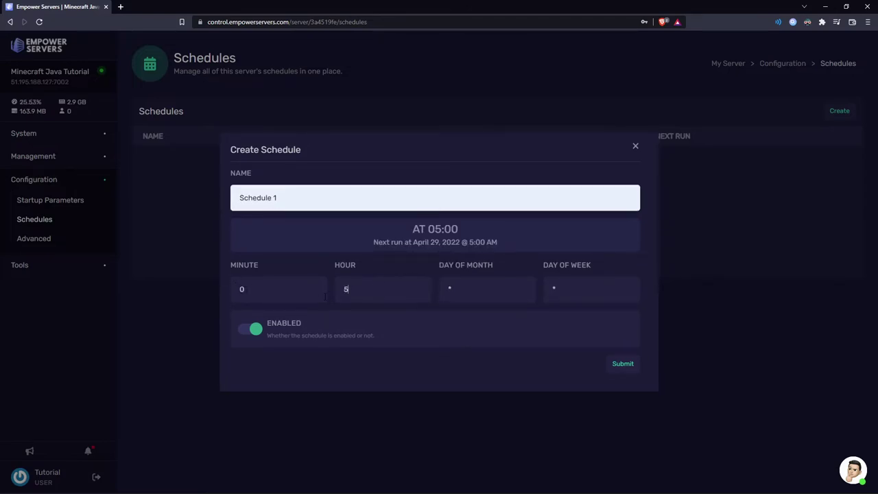
left_click(301, 289)
key("BackSpace")
type("30")
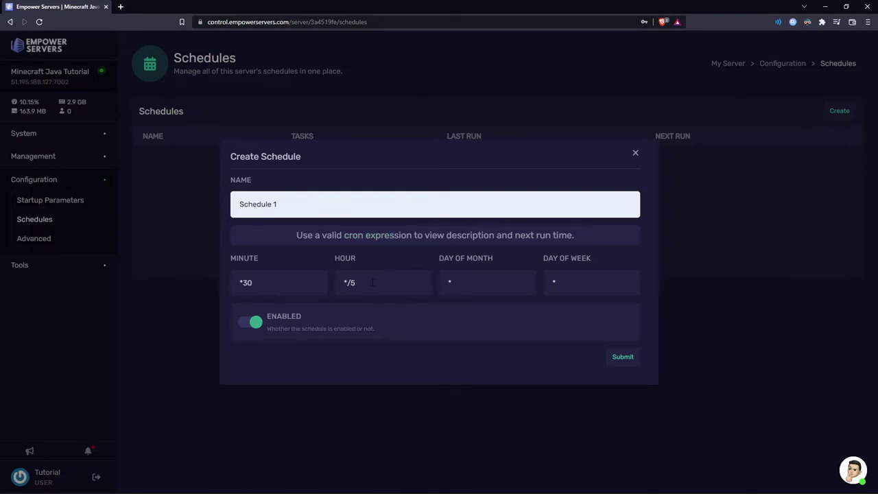
Set the schedule back to every 30 minutes, with minute */30 and hour *, and submit it.
key("BackSpace")
key("BackSpace")
left_click(309, 274)
key("BackSpace")
key("BackSpace")
type("/30")
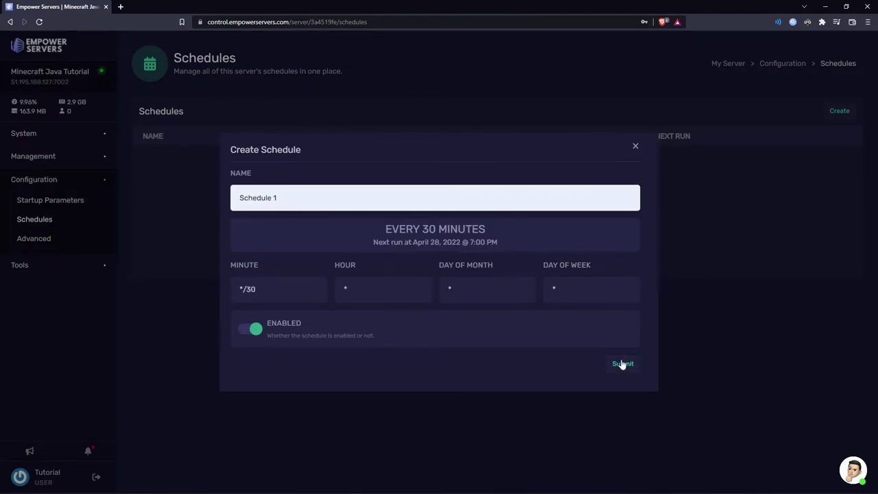
left_click(623, 364)
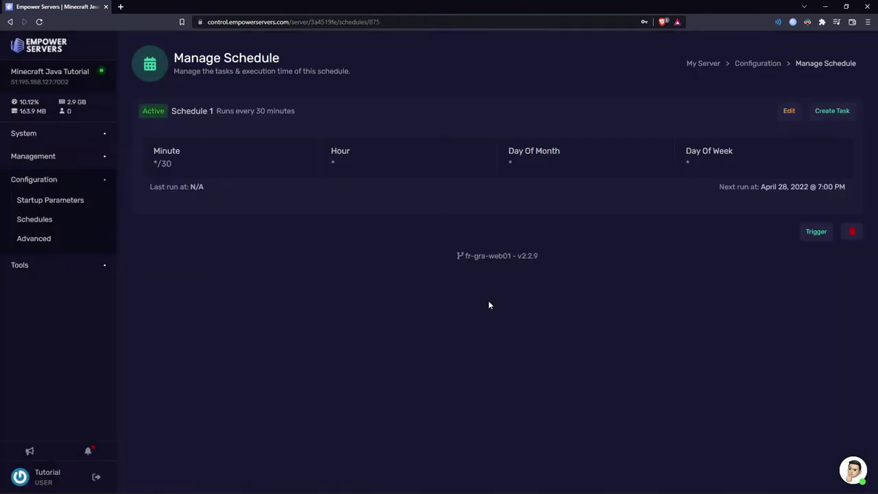
Add a task to Schedule 1 that sends the power action "Start the server" with time offset 0.
left_click(832, 111)
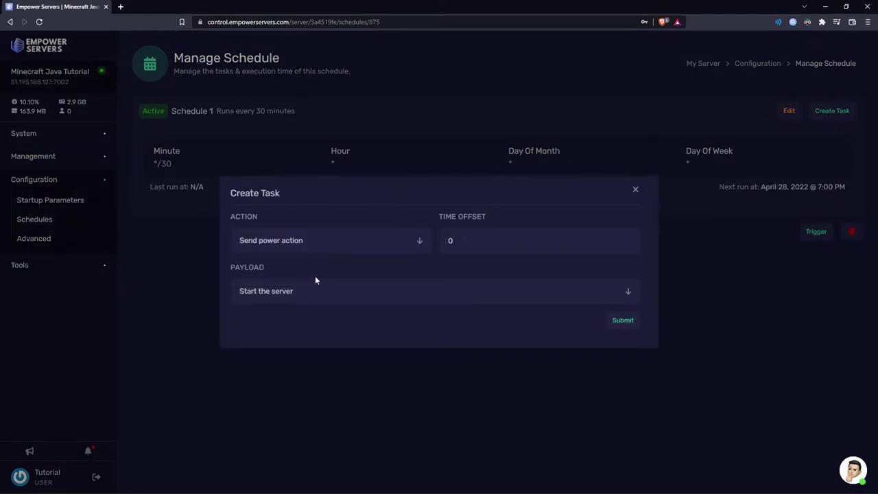
left_click(320, 294)
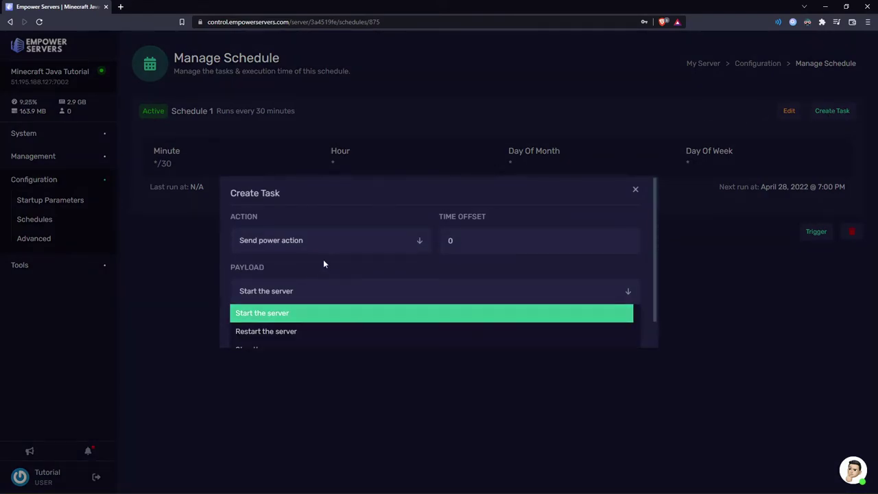
left_click(320, 242)
left_click(329, 301)
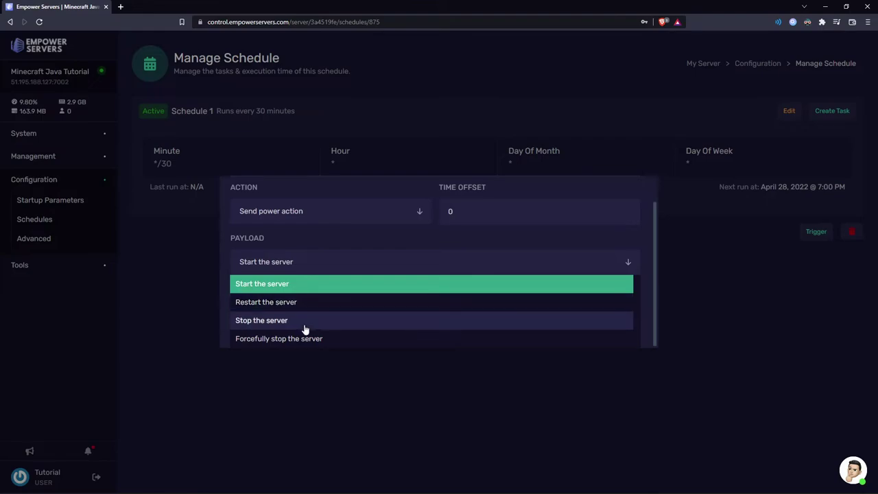
left_click(368, 259)
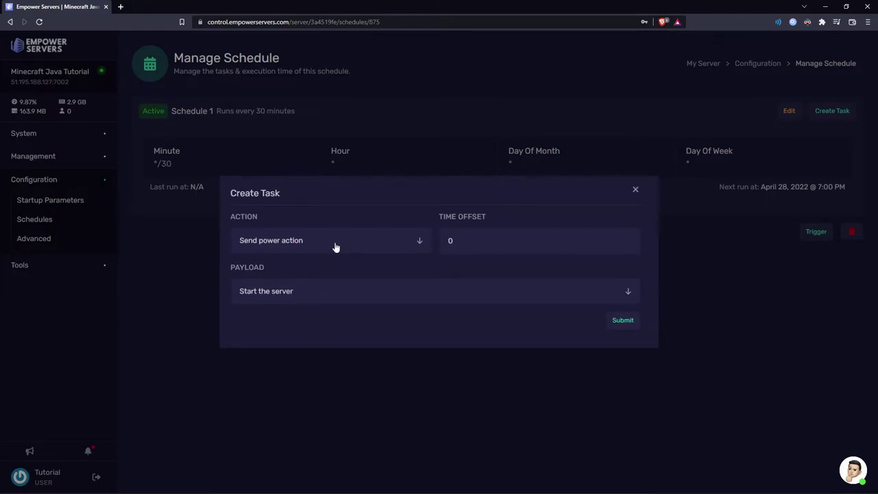
left_click(627, 320)
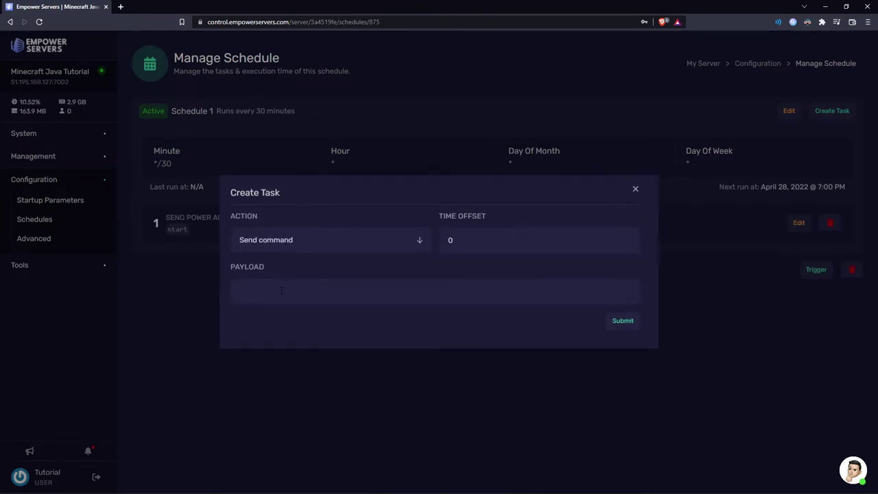
Add a second task to Schedule 1 that sends the command "say Restarting the server".
left_click(282, 290)
type("say Re")
type("ss")
key("BackSpace")
type("tarting the server")
key("Return")
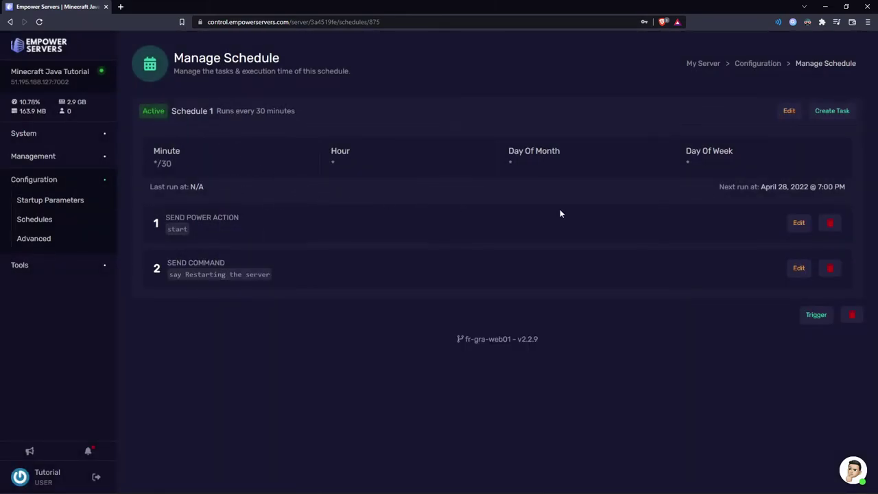
Delete Schedule 1 together with its tasks.
left_click(853, 315)
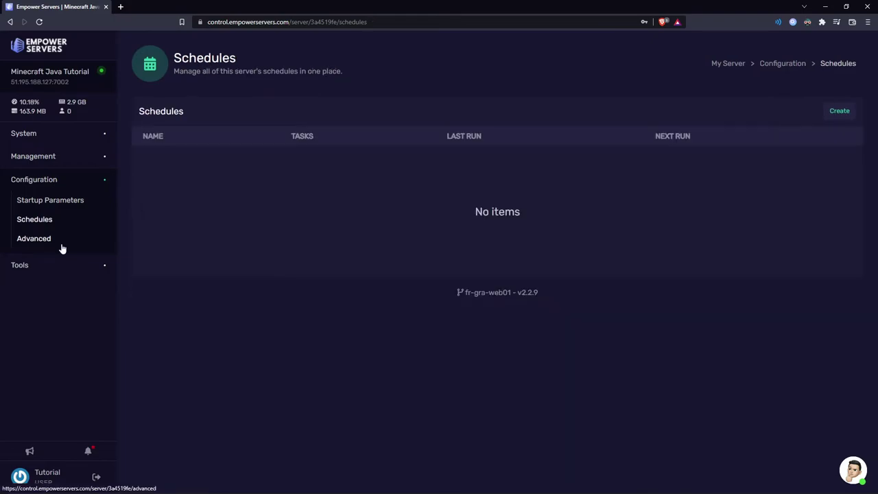
Open the Advanced configuration and choose the Forge edition with version 1.18.2-40.1.0 (Recommended) for installing a different edition.
left_click(62, 247)
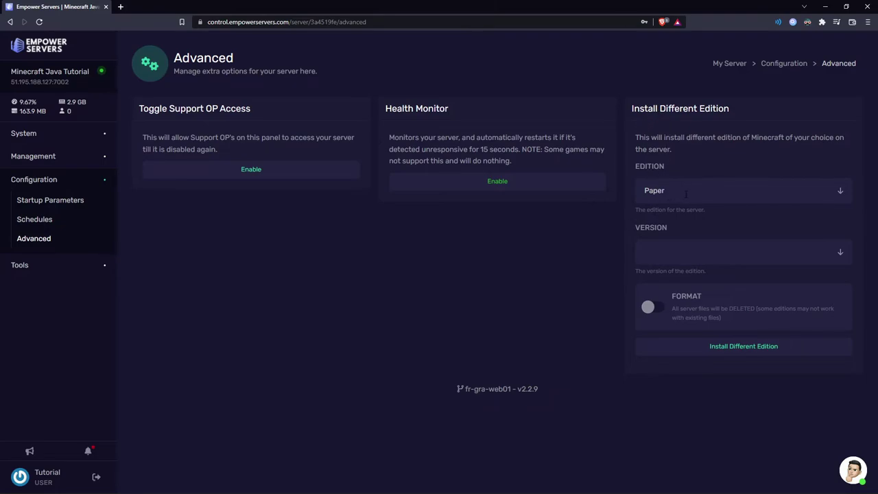
left_click(686, 195)
scroll(676, 250, "down", 2)
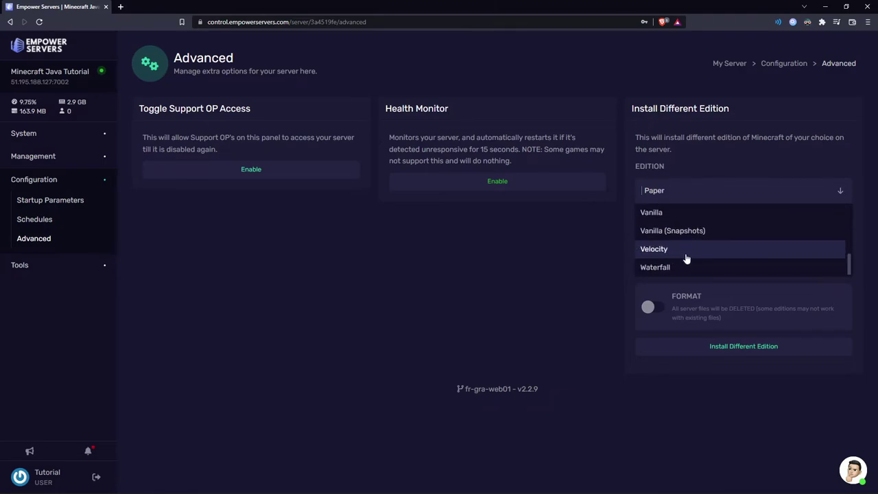
scroll(687, 254, "up", 1)
scroll(683, 252, "up", 3)
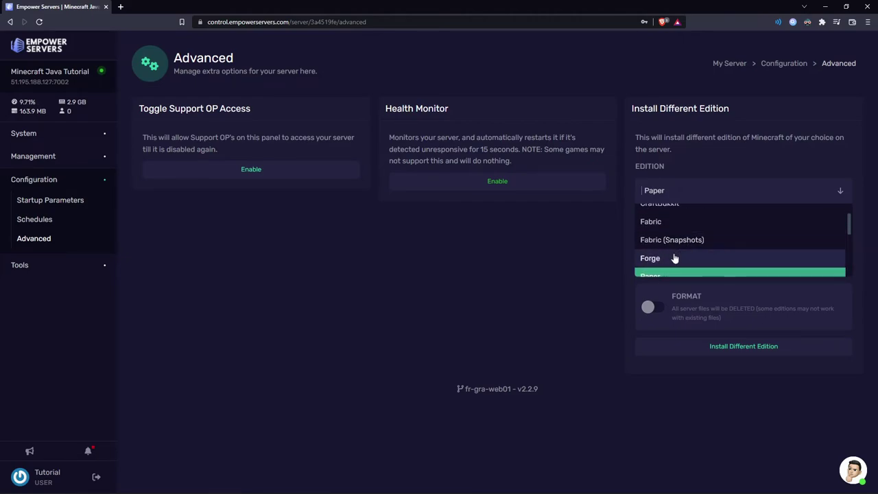
left_click(674, 259)
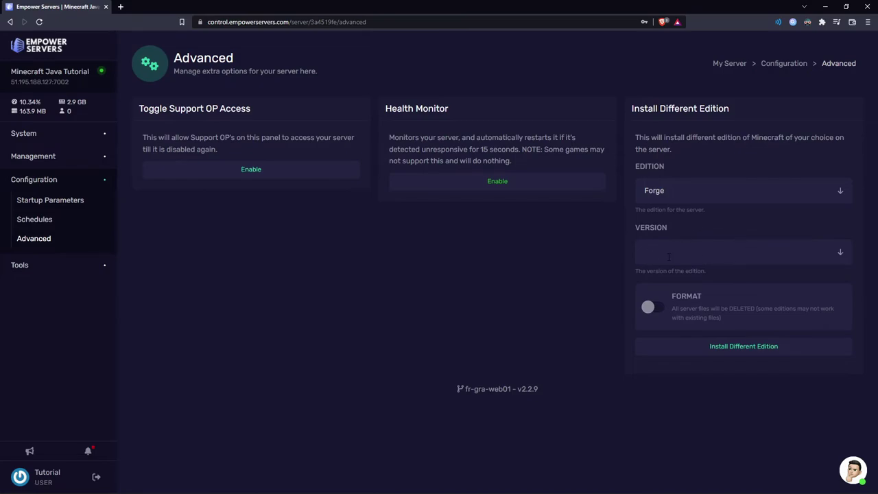
left_click(670, 256)
scroll(680, 295, "down", 5)
scroll(683, 302, "up", 5)
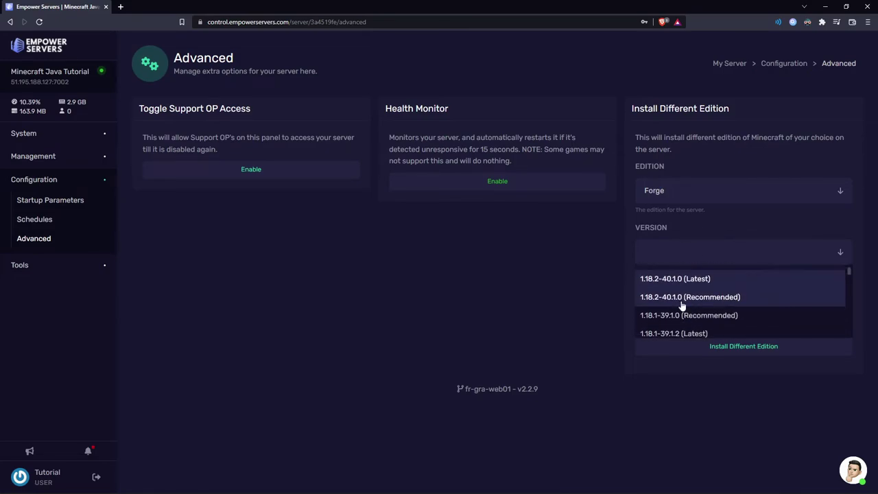
left_click(701, 311)
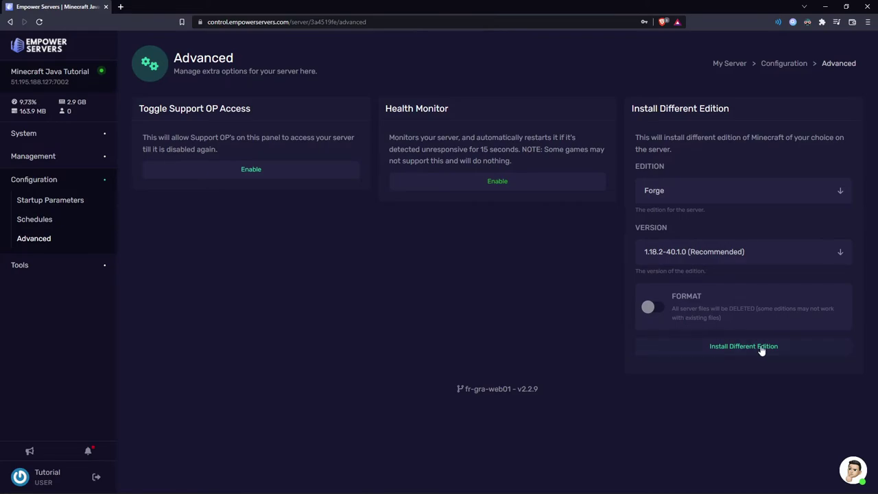
Change the edition selection to Paper with version 1.12.2.
left_click(686, 191)
scroll(688, 251, "up", 2)
scroll(688, 251, "down", 2)
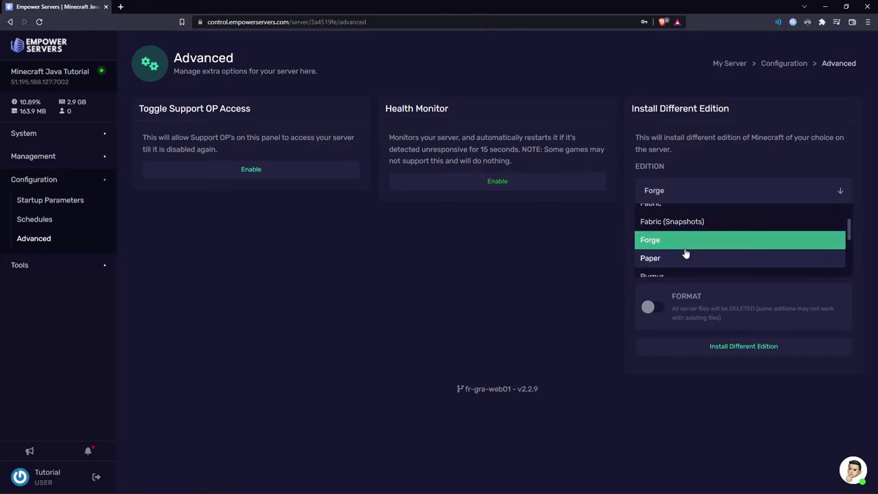
scroll(687, 254, "down", 1)
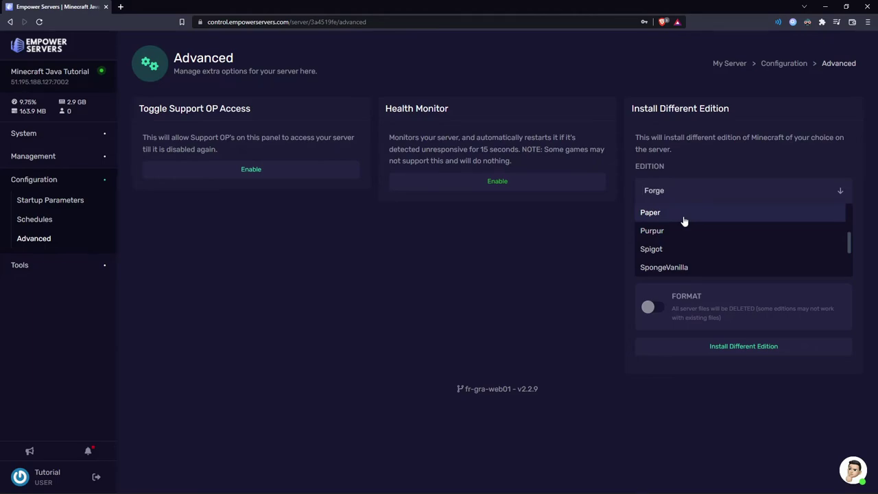
left_click(685, 215)
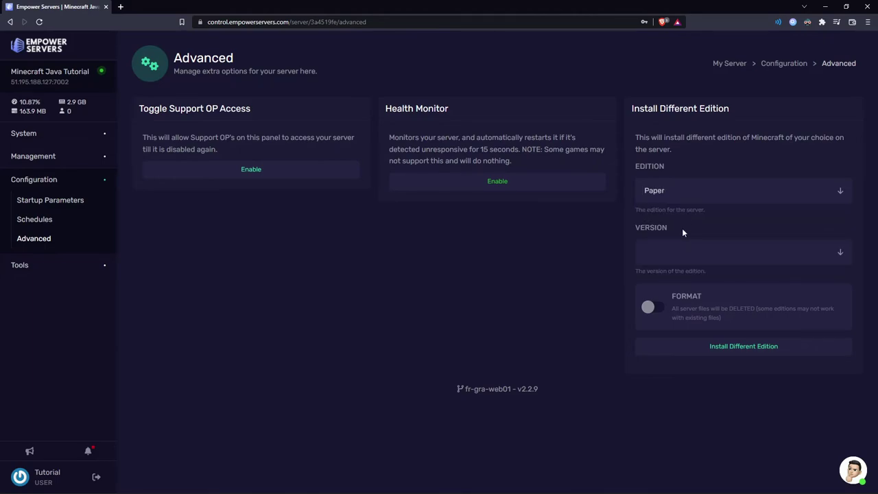
left_click(686, 252)
scroll(697, 308, "down", 2)
scroll(693, 309, "down", 4)
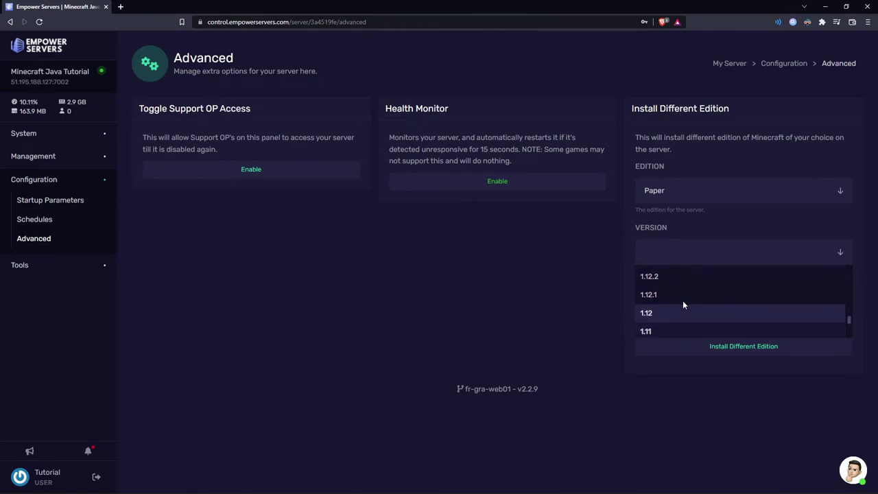
scroll(683, 305, "up", 1)
left_click(683, 302)
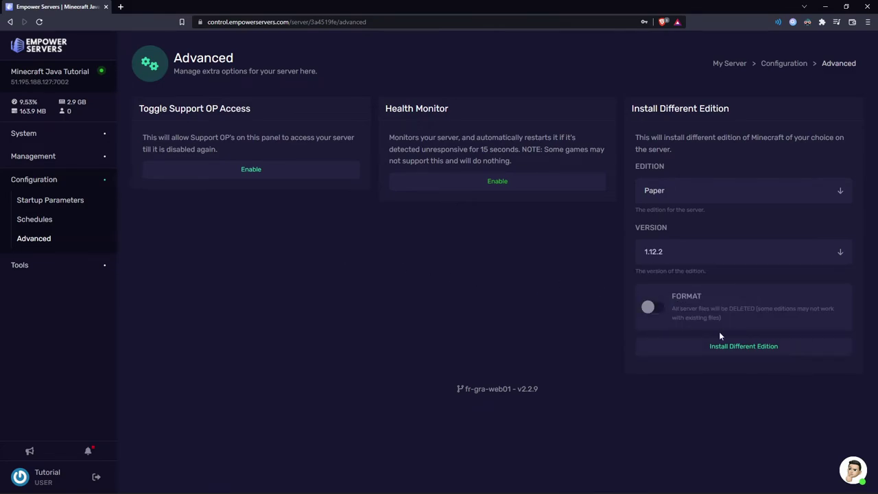
Create a subdomain in the Subdomain Manager with a first name as vanity name, domain minecraftga.me and allocation 51.195.188.127:7002.
left_click(89, 179)
left_click(92, 205)
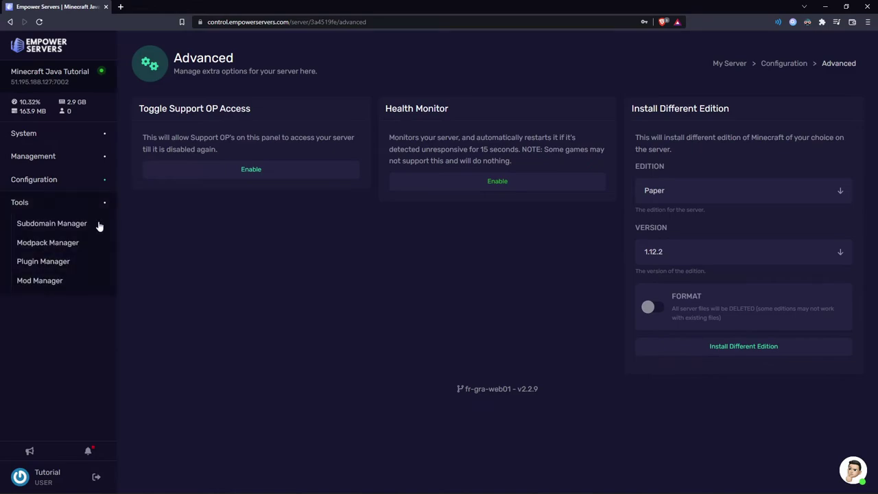
left_click(52, 226)
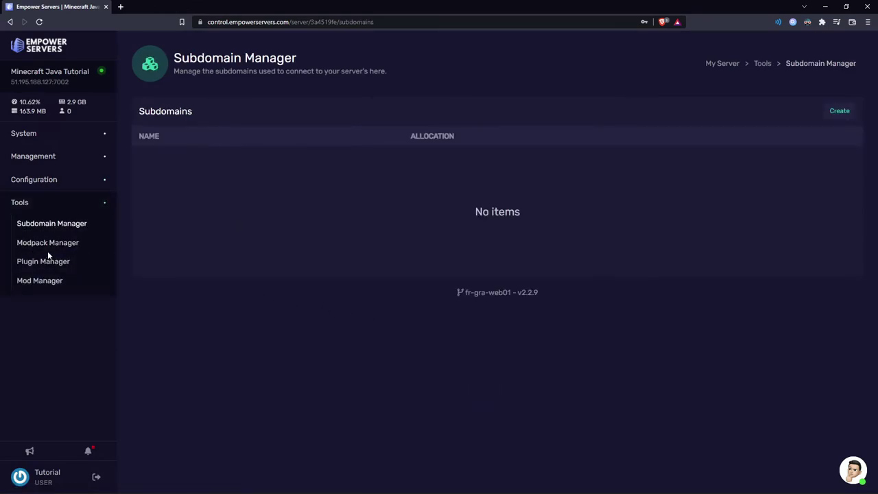
left_click(840, 112)
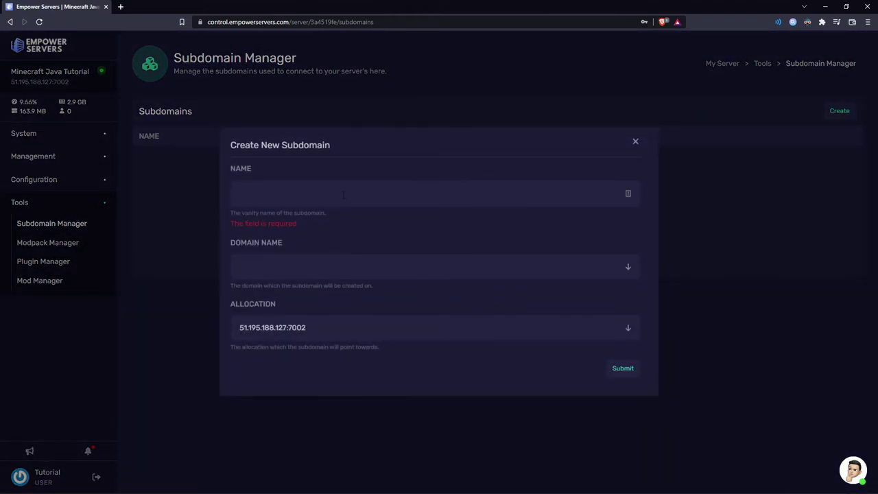
type("Harvey")
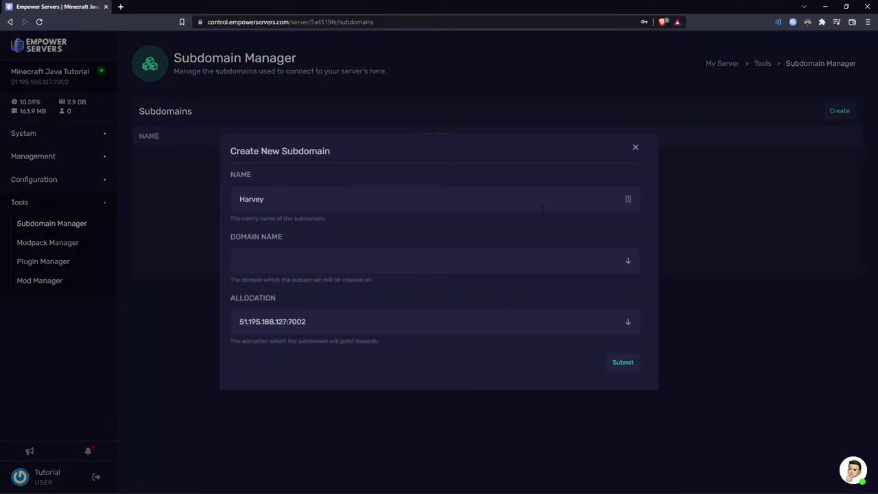
left_click(263, 258)
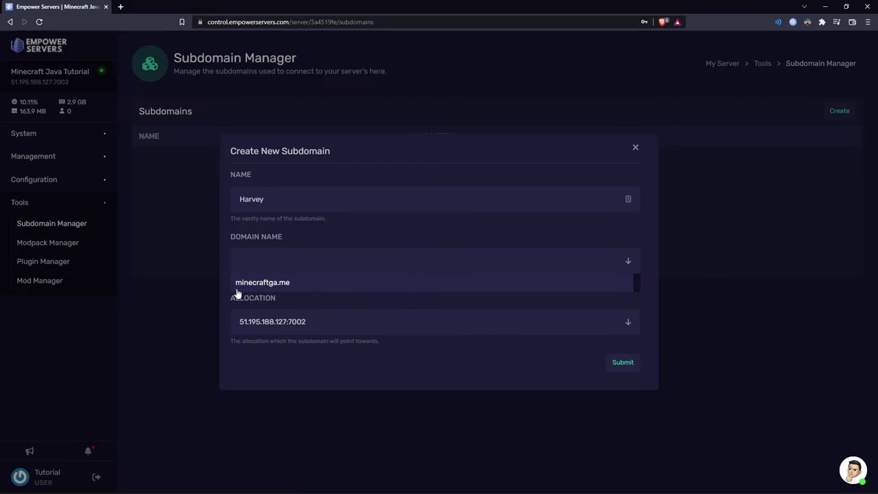
left_click(263, 288)
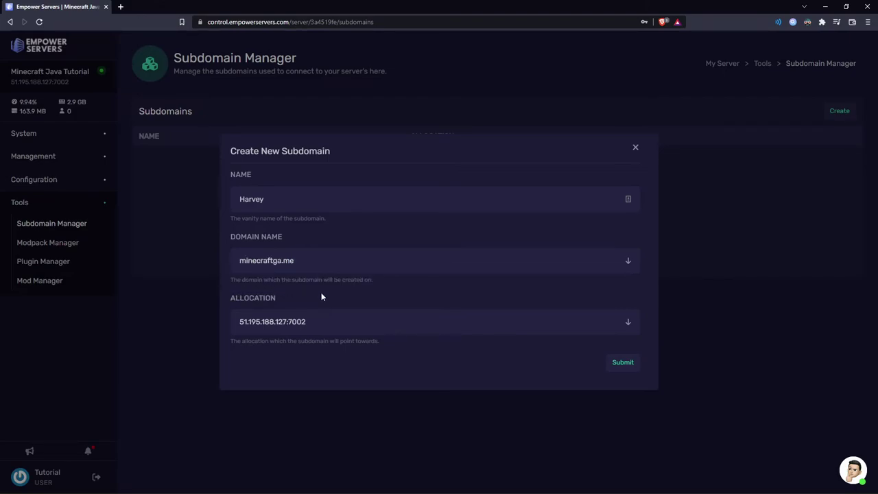
left_click(351, 321)
left_click(329, 300)
left_click(623, 362)
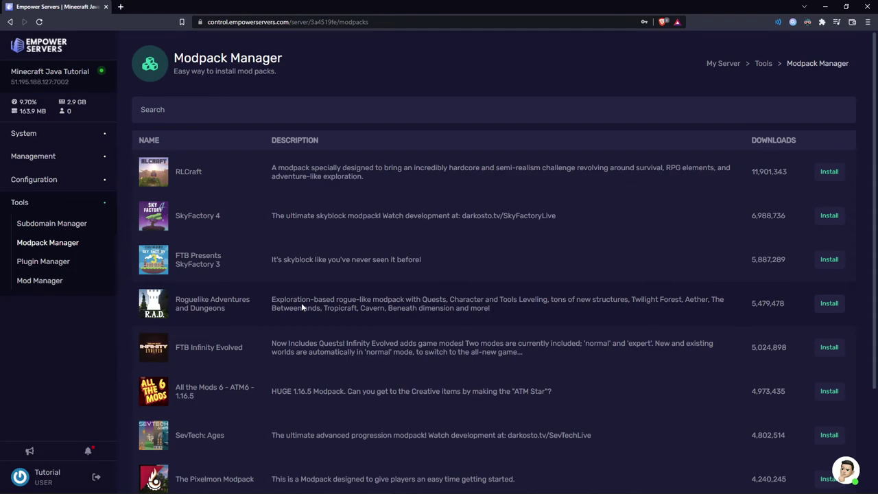
Install the All the Mods 6 - ATM6 - 1.16.5 modpack in version AllTheMods 6-1.8.23, with formatting off.
scroll(282, 331, "down", 3)
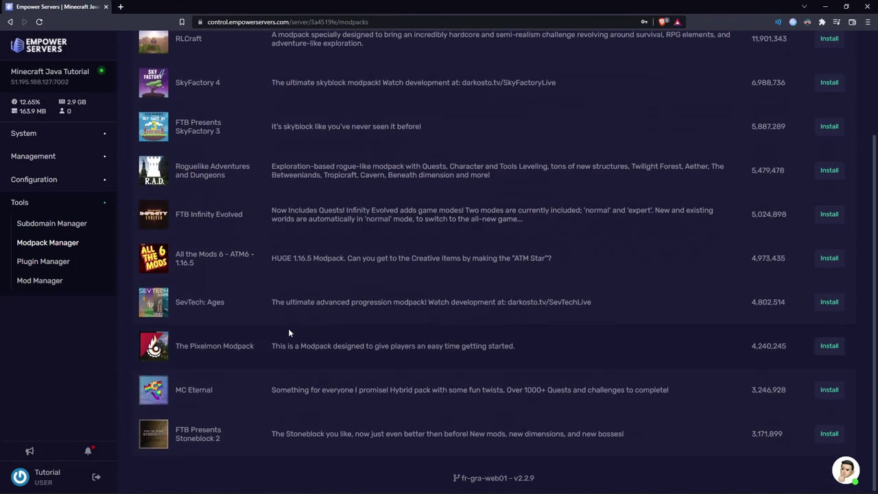
scroll(279, 326, "up", 3)
scroll(274, 316, "down", 3)
left_click(825, 257)
left_click(455, 266)
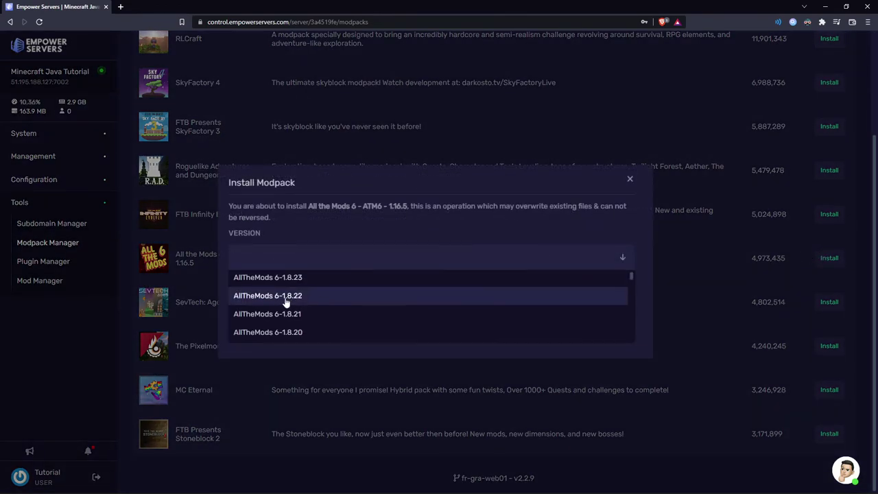
scroll(326, 299, "up", 2)
left_click(324, 280)
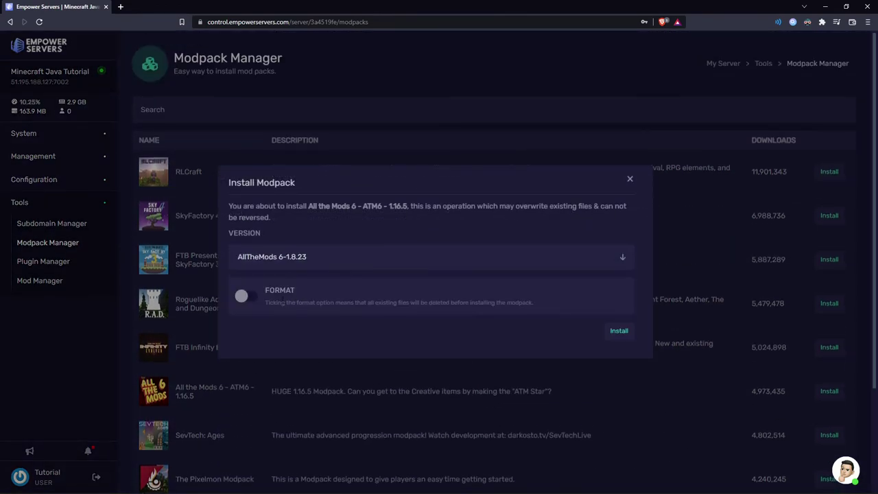
left_click(619, 333)
Browse the Plugin Manager list, and look up "plugins" on help.empowerservers.com to view the How to Install Plugins article.
left_click(43, 261)
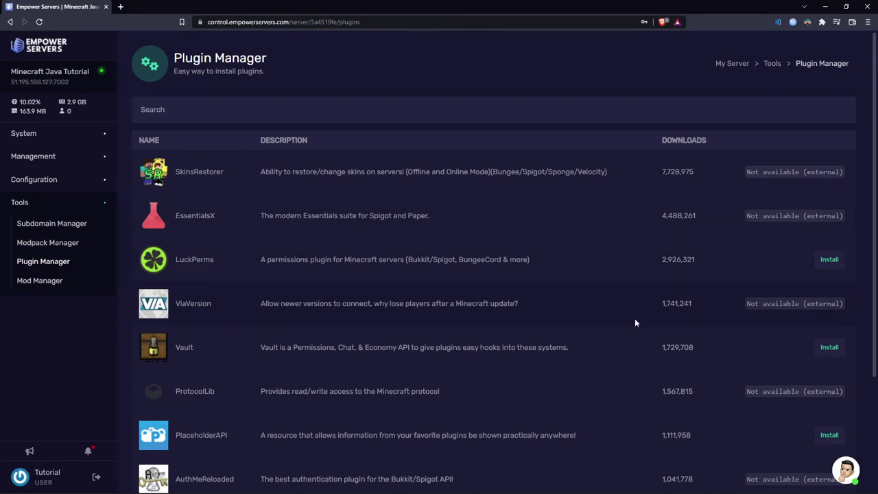
scroll(602, 329, "down", 2)
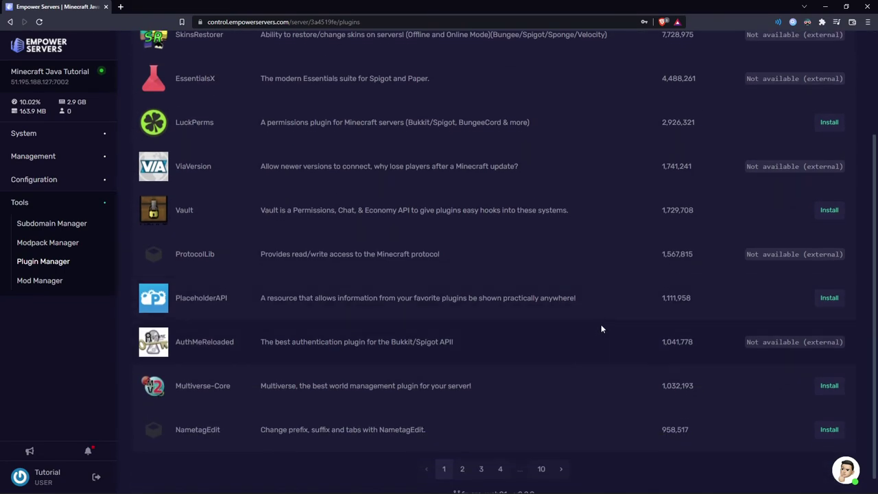
left_click(120, 7)
type("help.empowerservers.com")
key("Return")
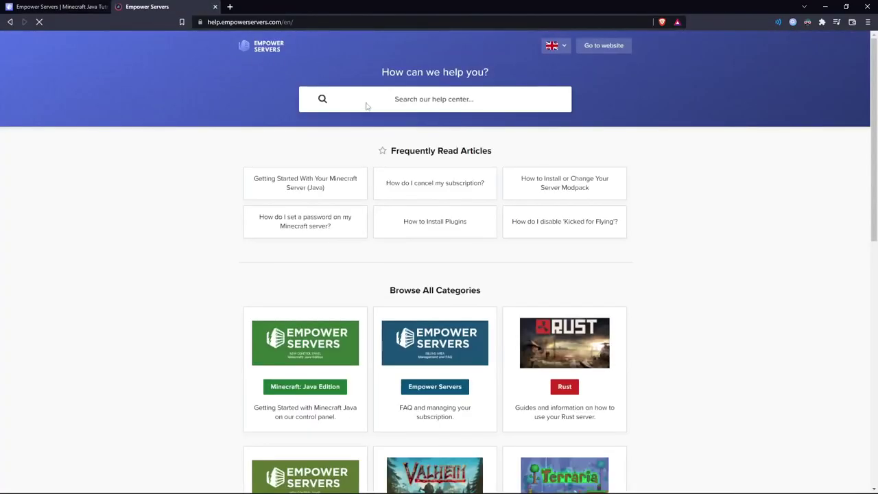
left_click(378, 98)
type("plugins")
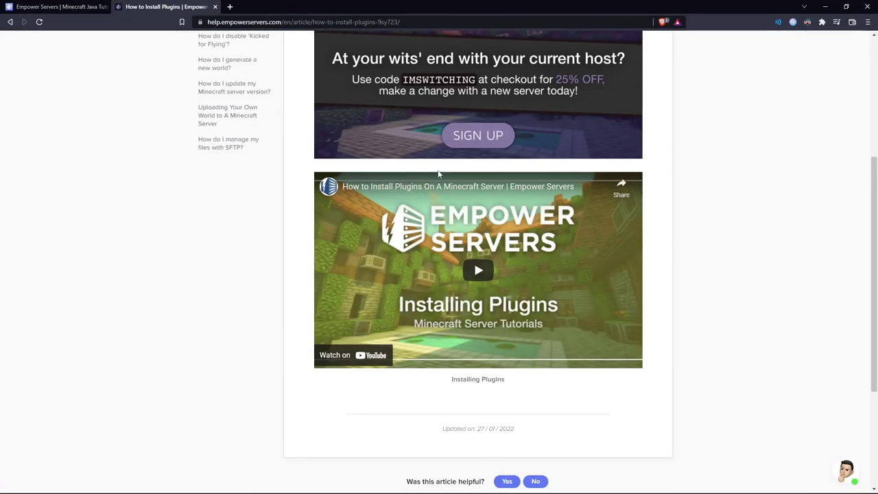
scroll(439, 174, "up", 2)
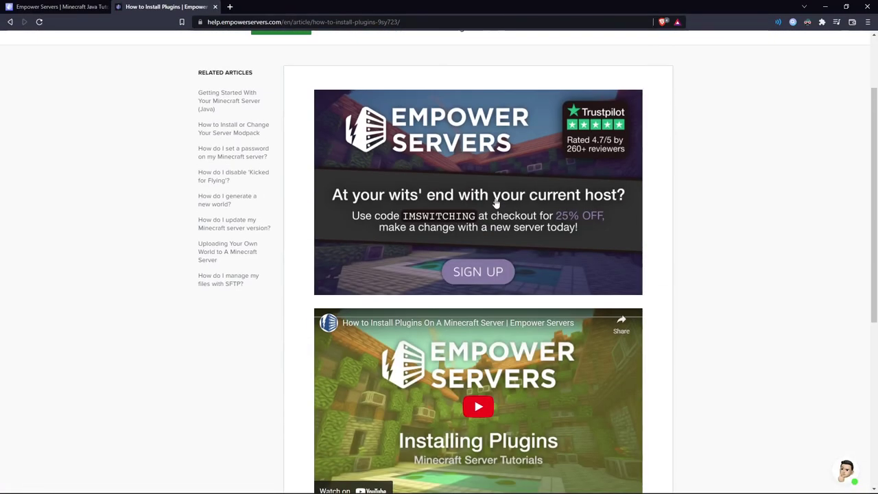
scroll(481, 199, "down", 3)
key("ctrl+w")
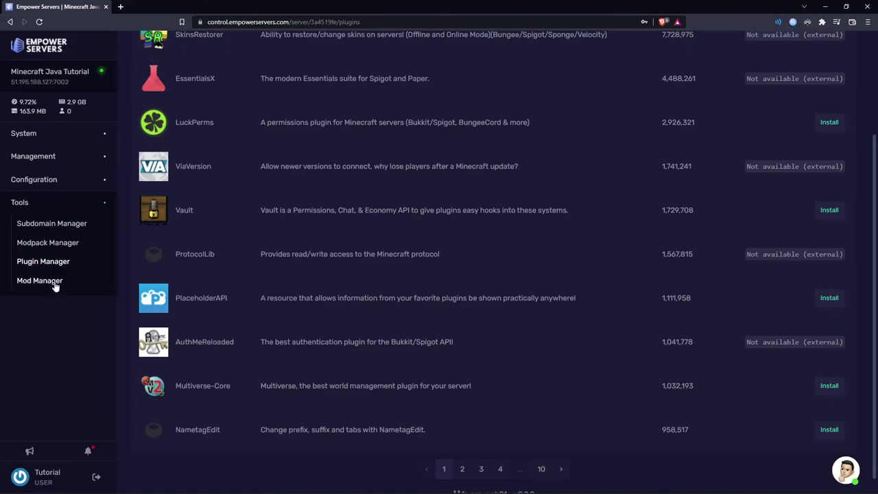
Look through the mods offered in the Mod Manager and the packs listed in the Modpack Manager.
left_click(51, 281)
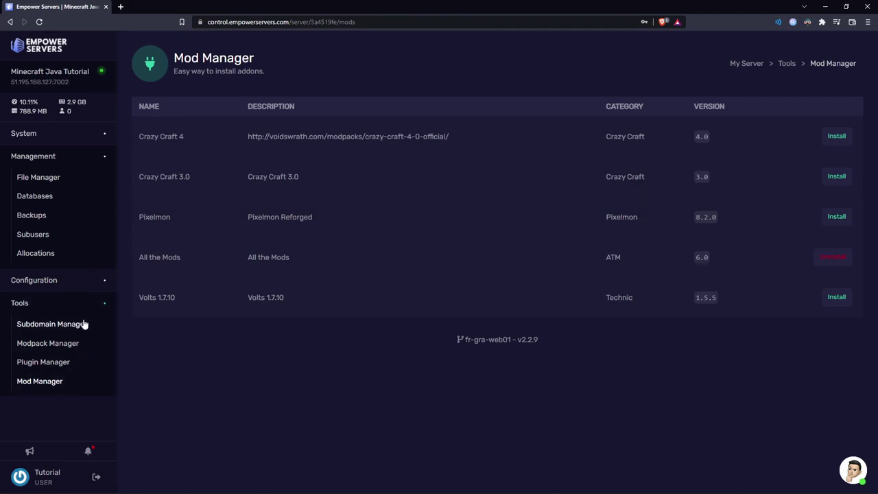
left_click(46, 344)
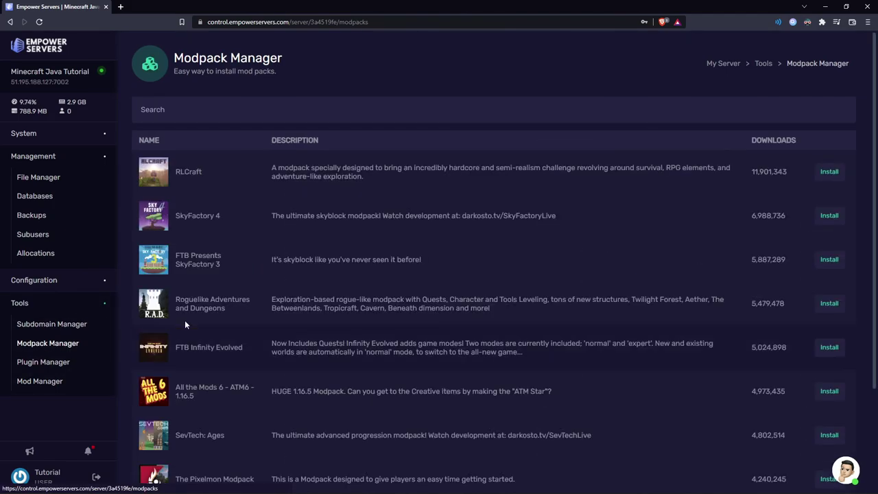
scroll(308, 315, "down", 3)
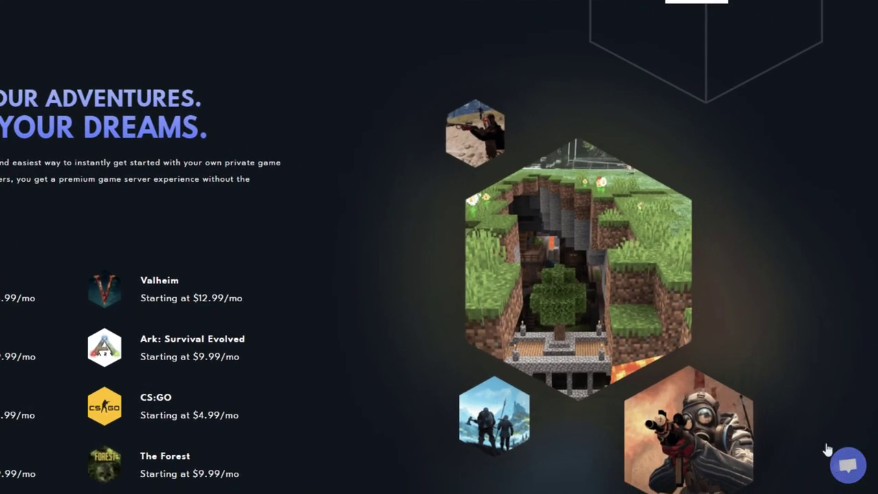
Open the support live chat on the Empower Servers website.
left_click(848, 464)
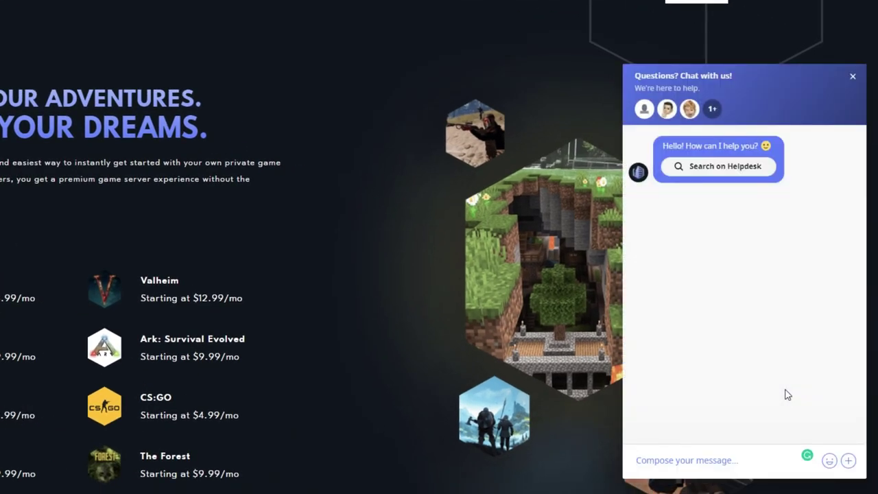